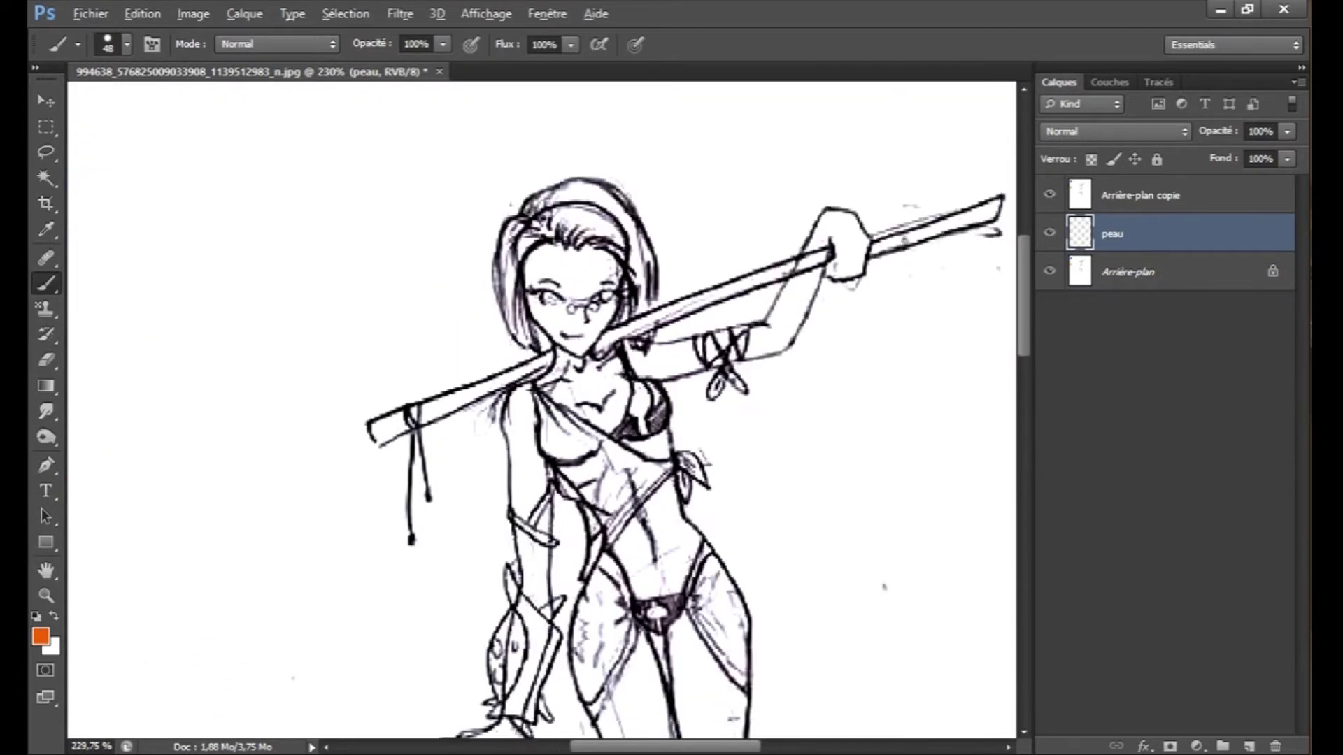
Set the foreground colour to the light orange skin tone #ffc07d.
scroll(542, 410, up, 3)
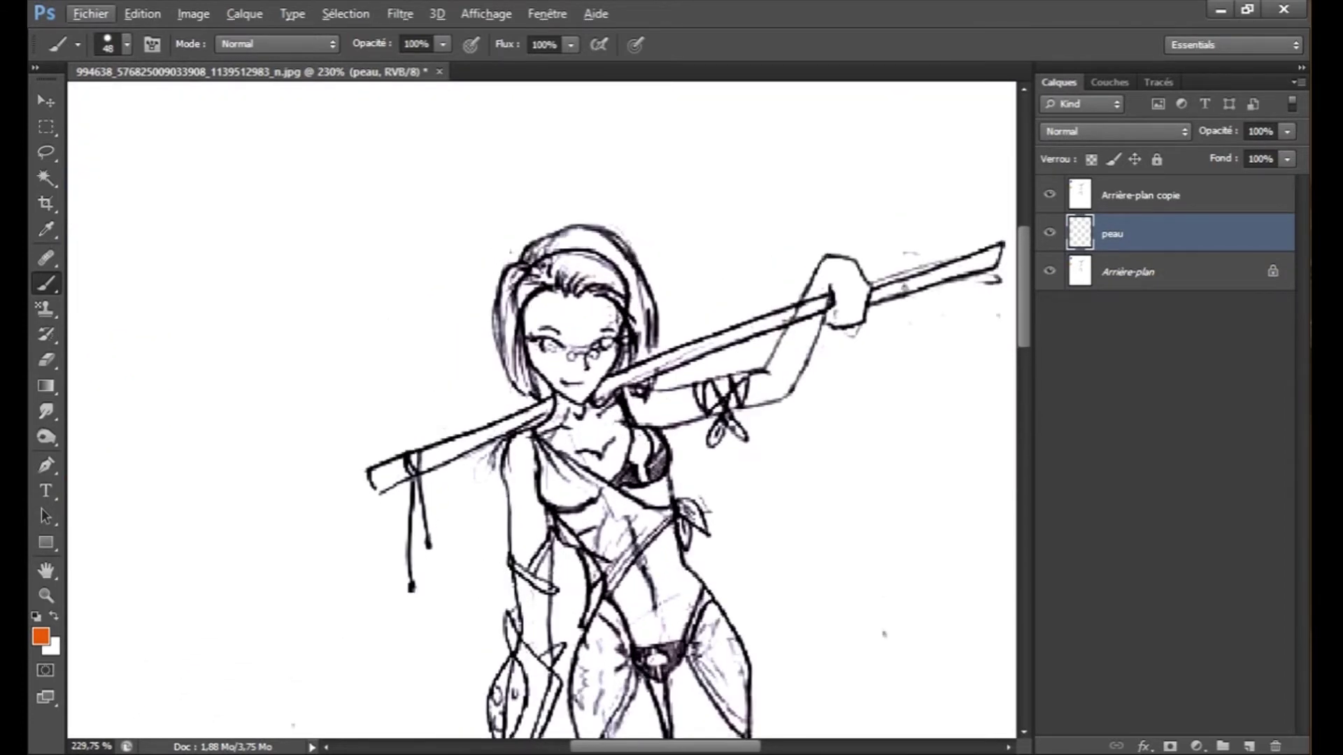
click(41, 637)
drag(349, 423, 333, 404)
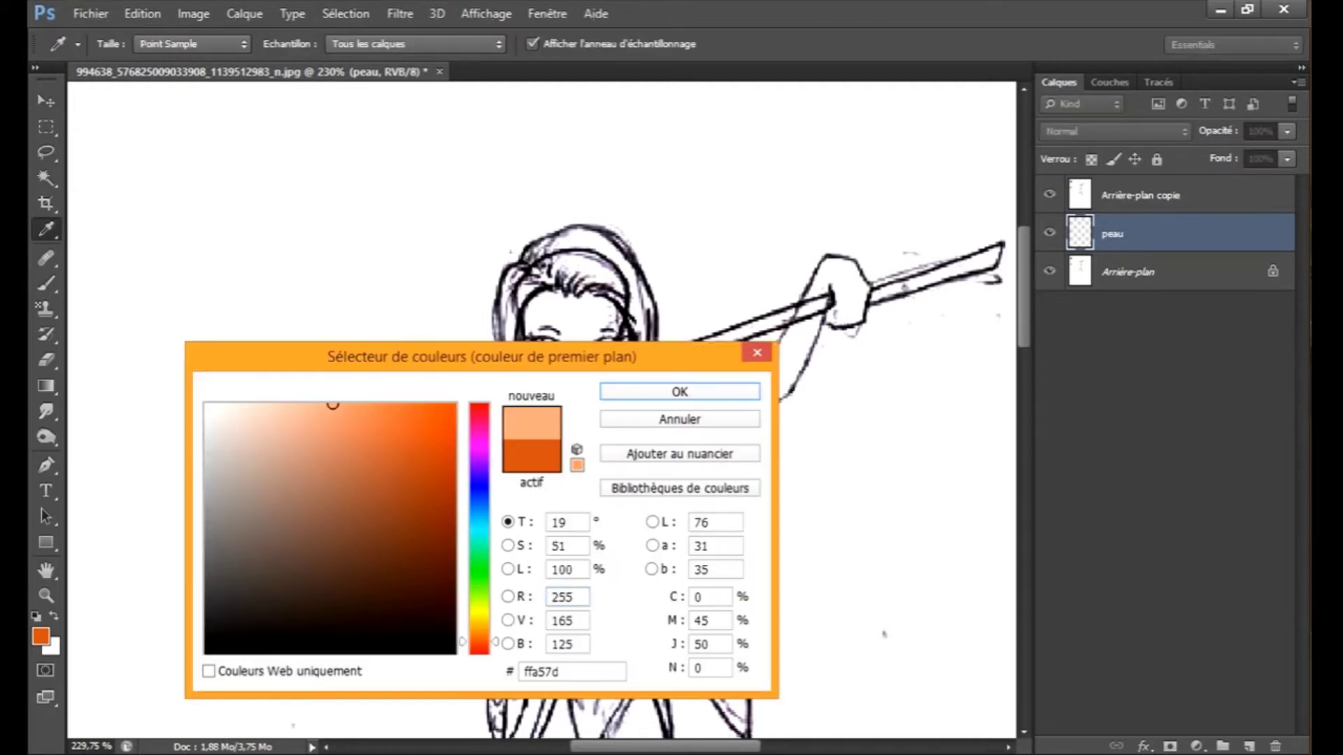
click(479, 633)
click(679, 392)
With a 9 px brush, paint the base skin colour on the face, arms, hands, chest, belly and the bent leg's thigh.
click(126, 44)
drag(75, 108, 63, 108)
mouse_move(529, 330)
mouse_down()
mouse_move(596, 312)
mouse_move(571, 350)
mouse_move(592, 458)
mouse_move(571, 434)
mouse_move(628, 472)
mouse_move(652, 409)
mouse_move(764, 388)
mouse_move(841, 259)
mouse_move(860, 322)
mouse_up()
drag(518, 440, 538, 560)
drag(629, 490, 669, 500)
scroll(657, 500, down, 3)
mouse_move(671, 377)
mouse_down()
mouse_move(640, 479)
mouse_move(689, 447)
mouse_up()
mouse_move(518, 409)
mouse_down()
mouse_move(540, 507)
mouse_move(531, 524)
mouse_up()
mouse_move(518, 616)
mouse_down()
mouse_move(440, 636)
mouse_move(531, 664)
mouse_up()
mouse_move(594, 532)
mouse_down()
mouse_move(608, 608)
mouse_move(664, 706)
mouse_up()
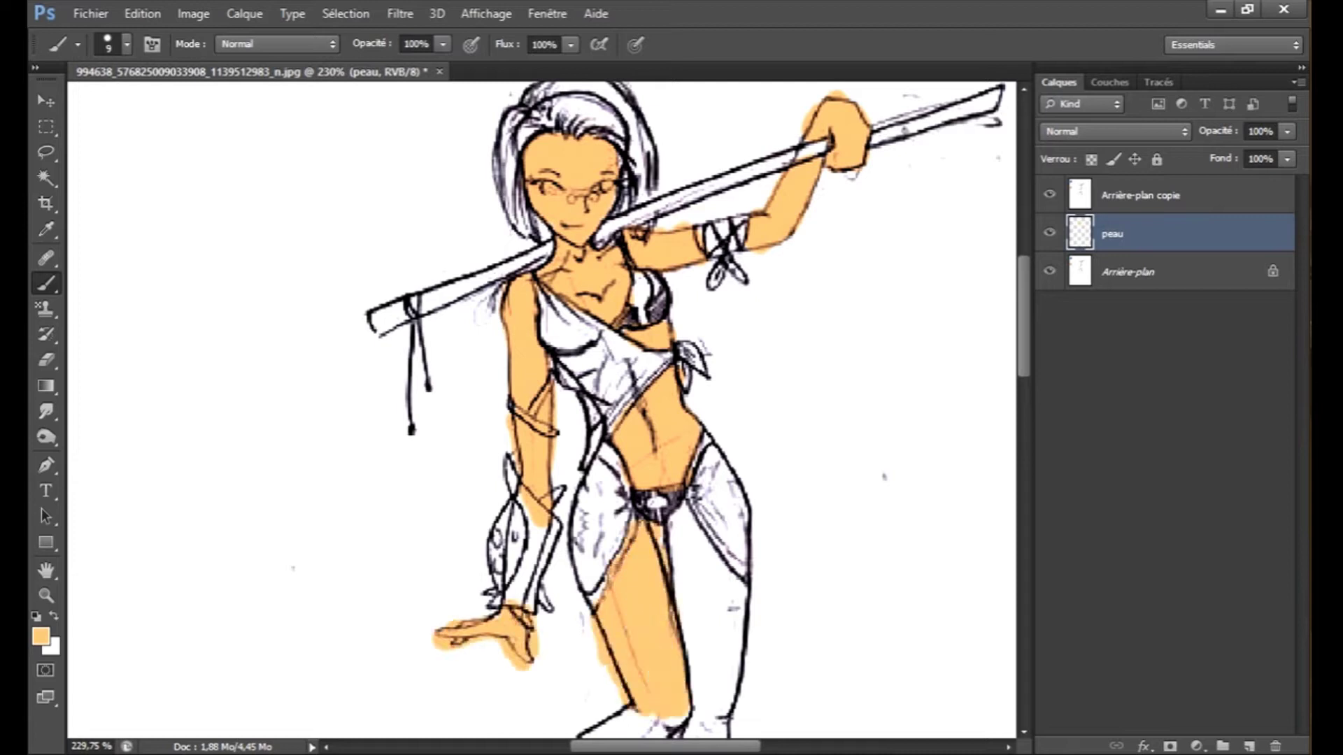
Paint the base skin colour over both legs down to the boots and touch up the remaining skin areas.
scroll(665, 489, down, 4)
mouse_move(545, 580)
mouse_down()
mouse_move(581, 531)
mouse_move(650, 489)
mouse_move(675, 503)
mouse_up()
mouse_move(682, 280)
mouse_down()
mouse_move(720, 504)
mouse_move(668, 601)
mouse_up()
drag(668, 601, 659, 693)
drag(740, 330, 745, 342)
drag(589, 374, 615, 456)
drag(595, 565, 574, 584)
scroll(658, 419, up, 5)
key(alt)
drag(805, 171, 793, 190)
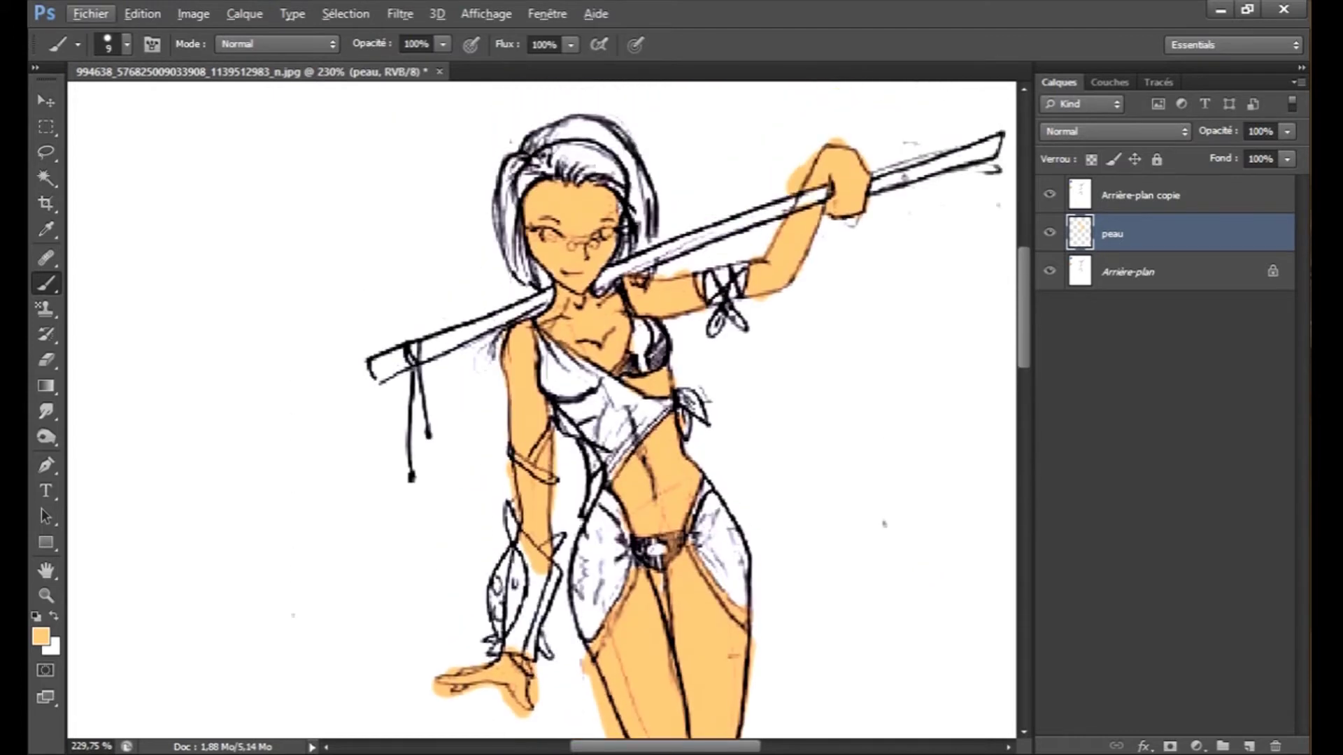
scroll(797, 183, down, 2)
drag(630, 392, 619, 428)
Set the foreground colour to the darker tan #c79258 and the brush to a soft round 5 px tip with 0% hardness.
click(41, 636)
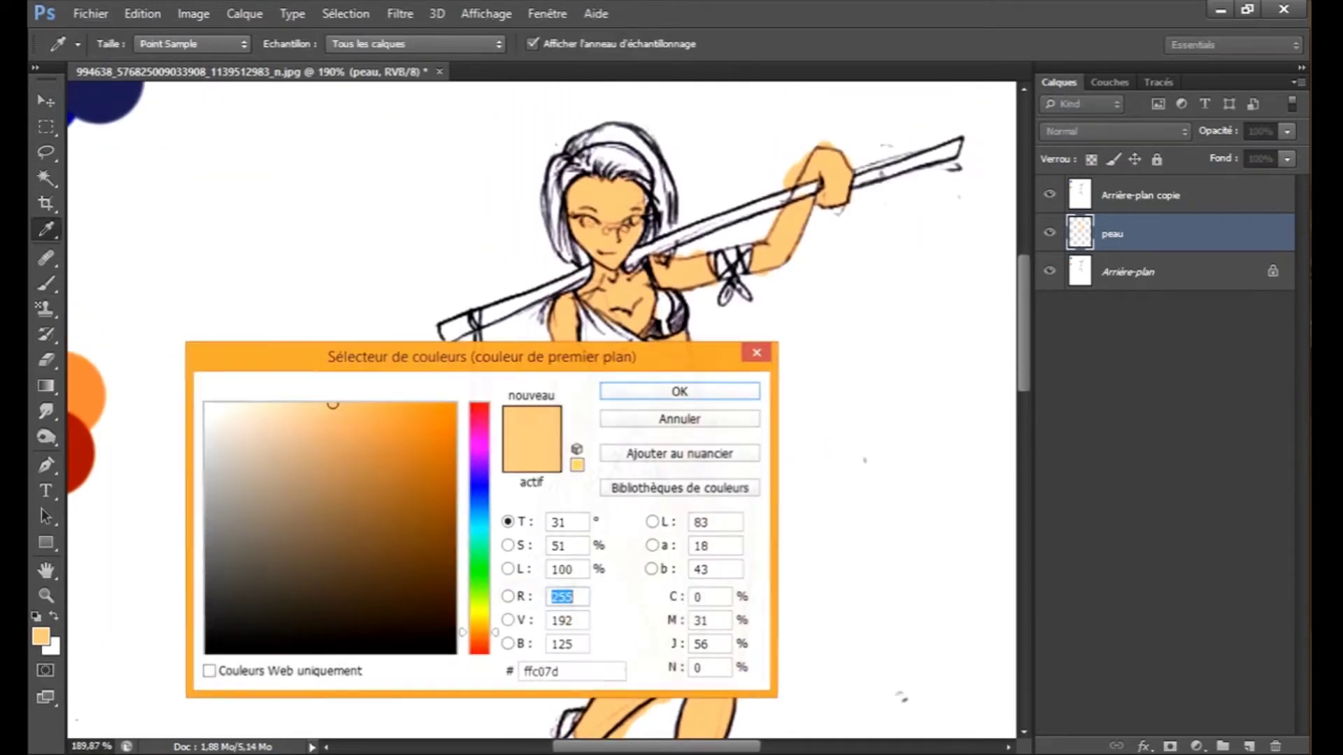
mouse_move(353, 461)
mouse_down()
mouse_move(355, 442)
mouse_move(345, 459)
mouse_up()
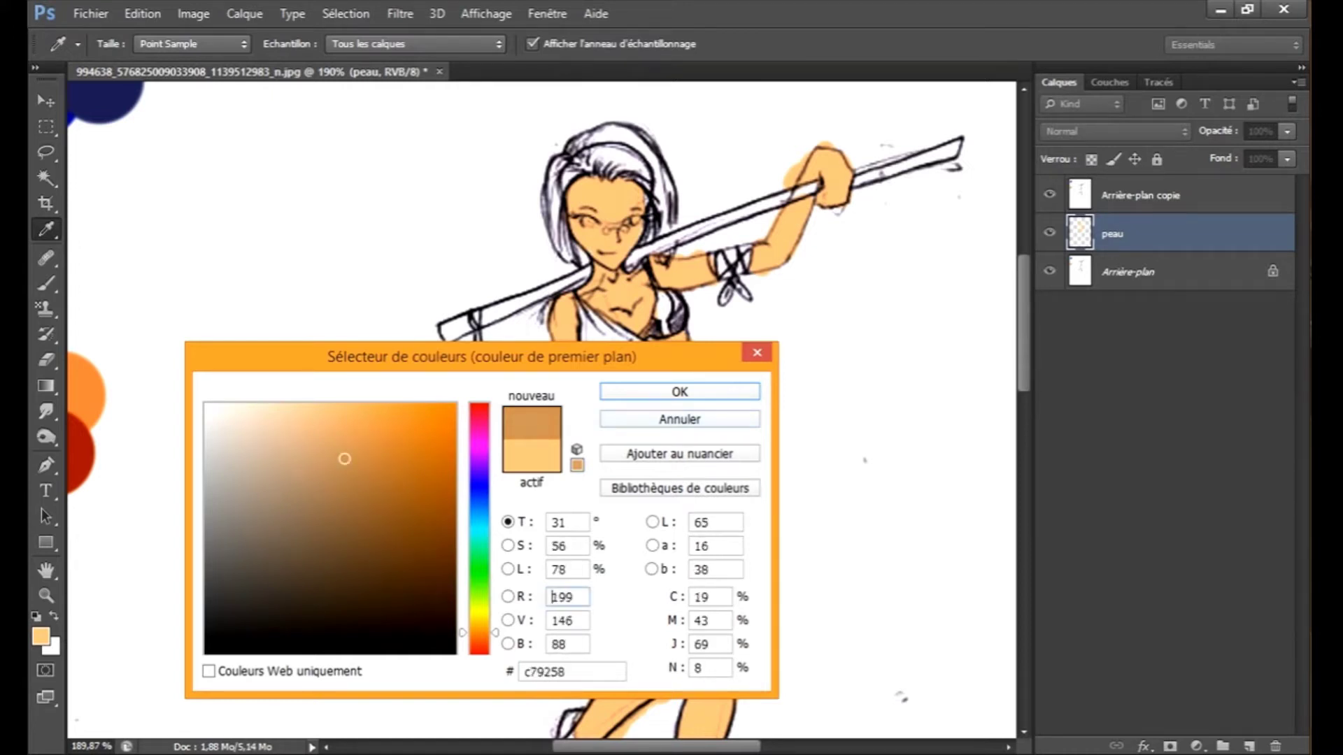
key(Return)
click(127, 44)
click(131, 197)
drag(63, 107, 58, 107)
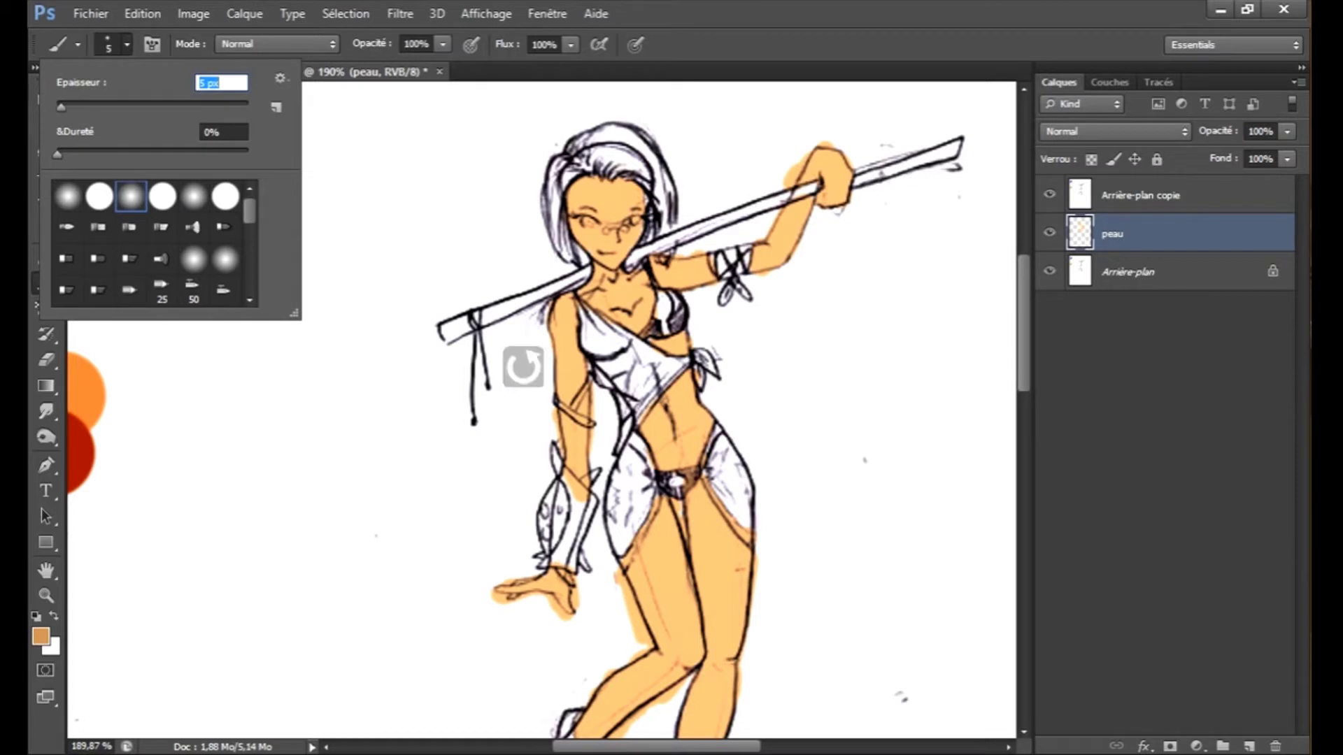
key(Return)
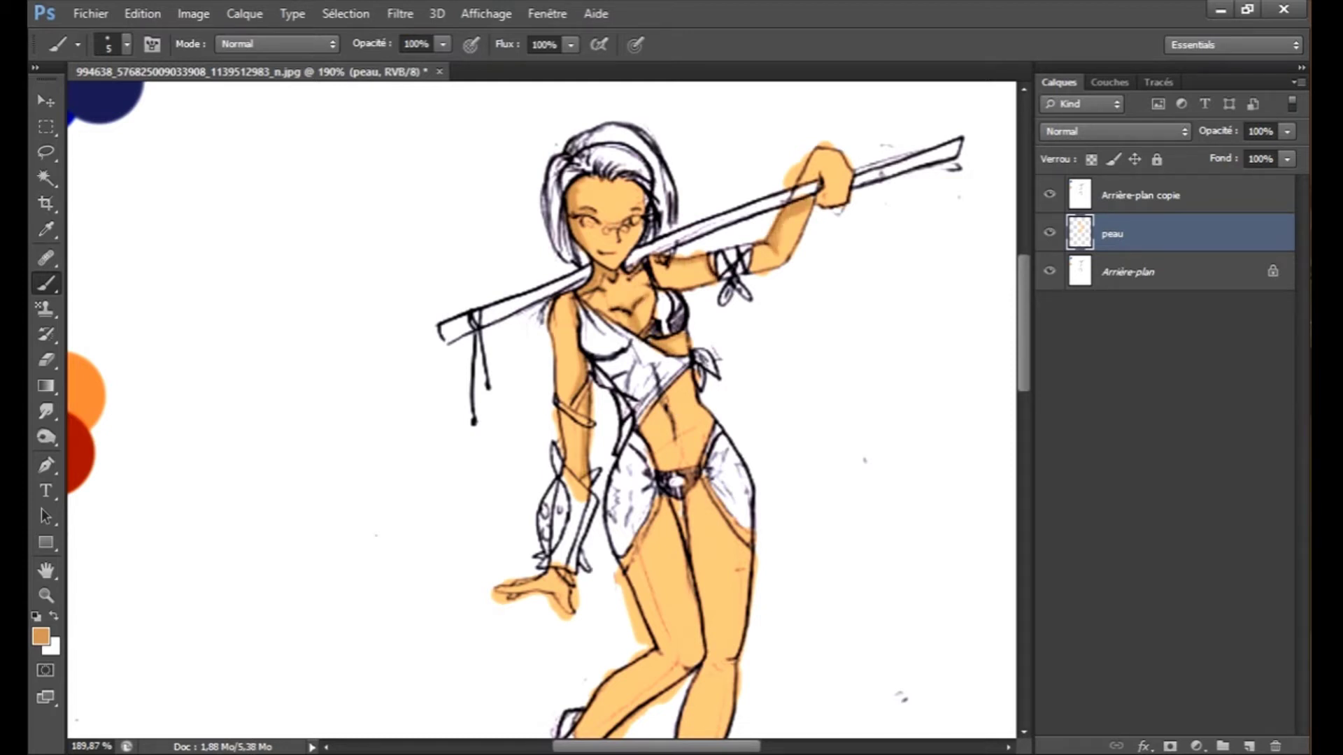
Paint tan shadows on the lowered hand, inner thighs, belly and legs.
drag(560, 580, 543, 595)
mouse_move(665, 501)
mouse_down()
mouse_move(686, 564)
mouse_move(635, 558)
mouse_up()
drag(698, 485, 696, 578)
drag(667, 390, 676, 443)
scroll(676, 444, down, 2)
mouse_move(707, 510)
mouse_down()
mouse_move(619, 576)
mouse_move(740, 516)
mouse_move(707, 645)
mouse_up()
Set the foreground colour to the pale skin highlight #ffd2a2.
scroll(640, 528, down, 6)
scroll(665, 144, up, 2)
click(41, 636)
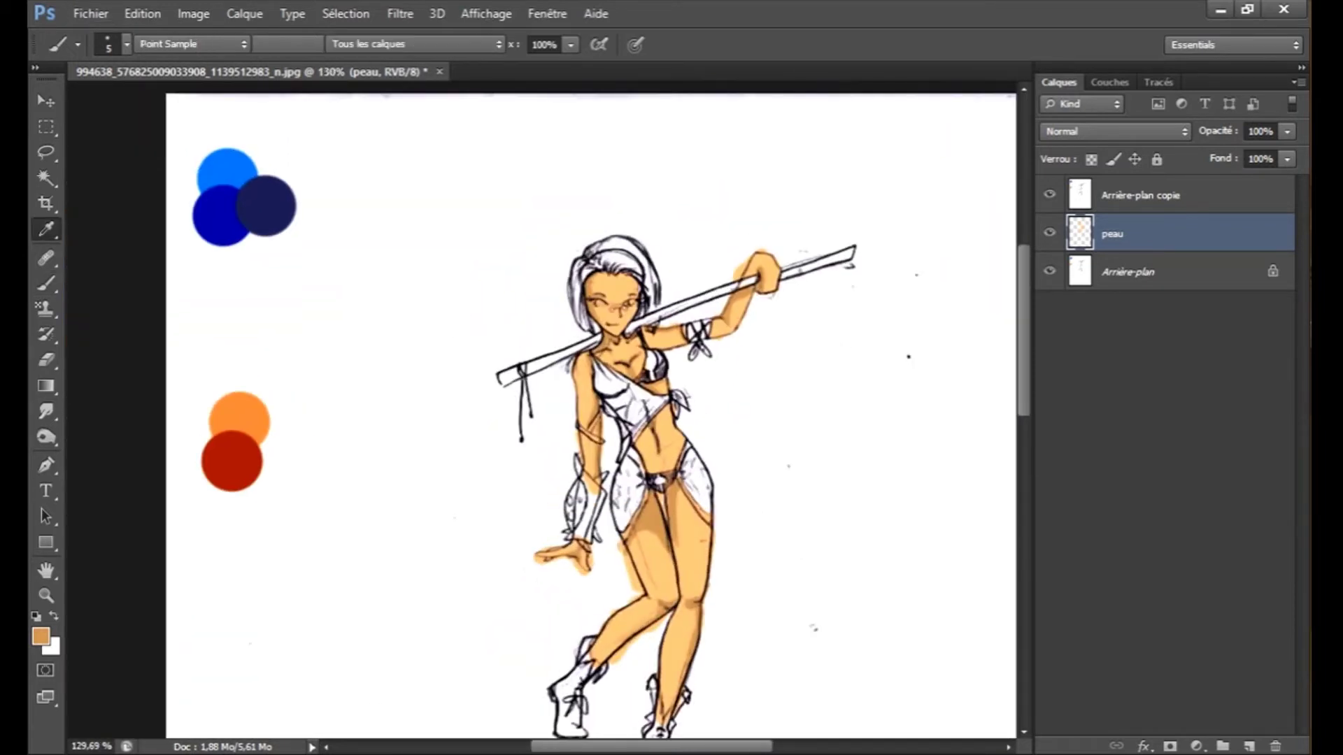
click(308, 413)
click(296, 404)
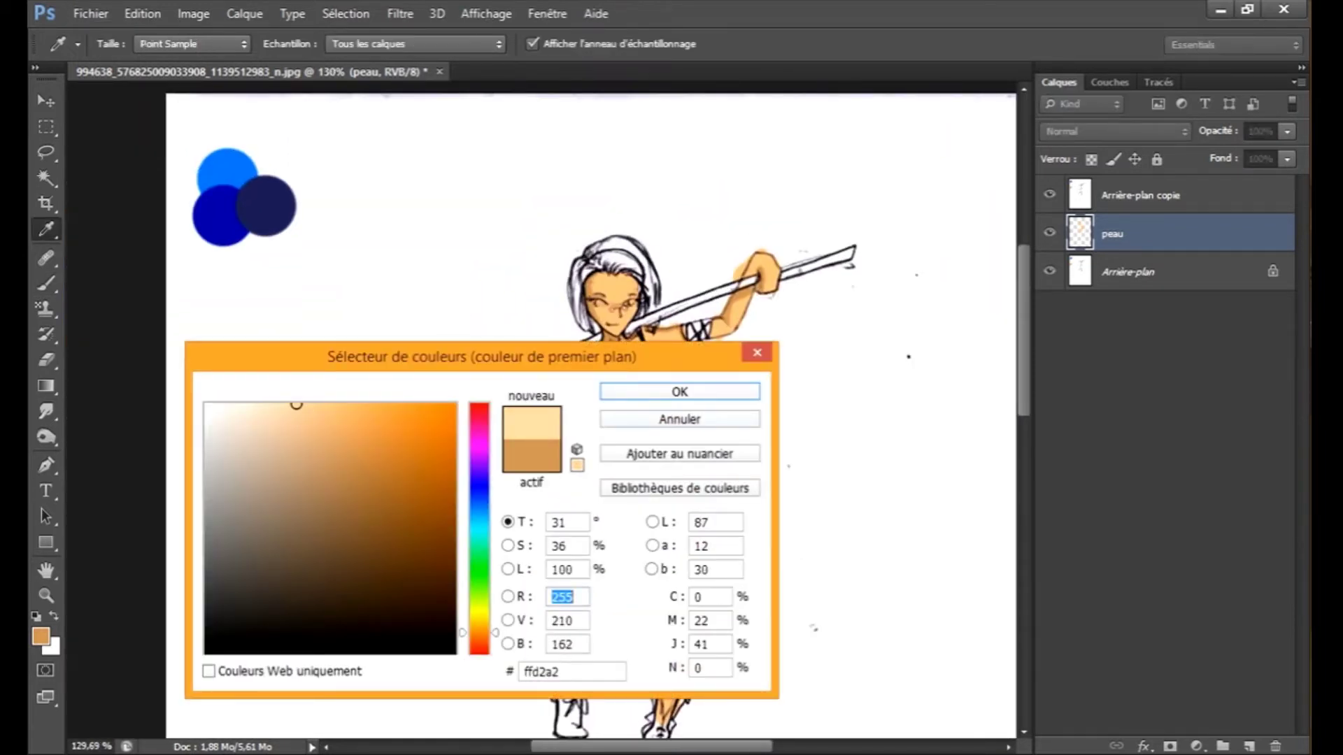
click(679, 392)
Paint pale highlights along the lowered arm, both thighs and both calves.
scroll(698, 443, up, 3)
scroll(590, 262, up, 4)
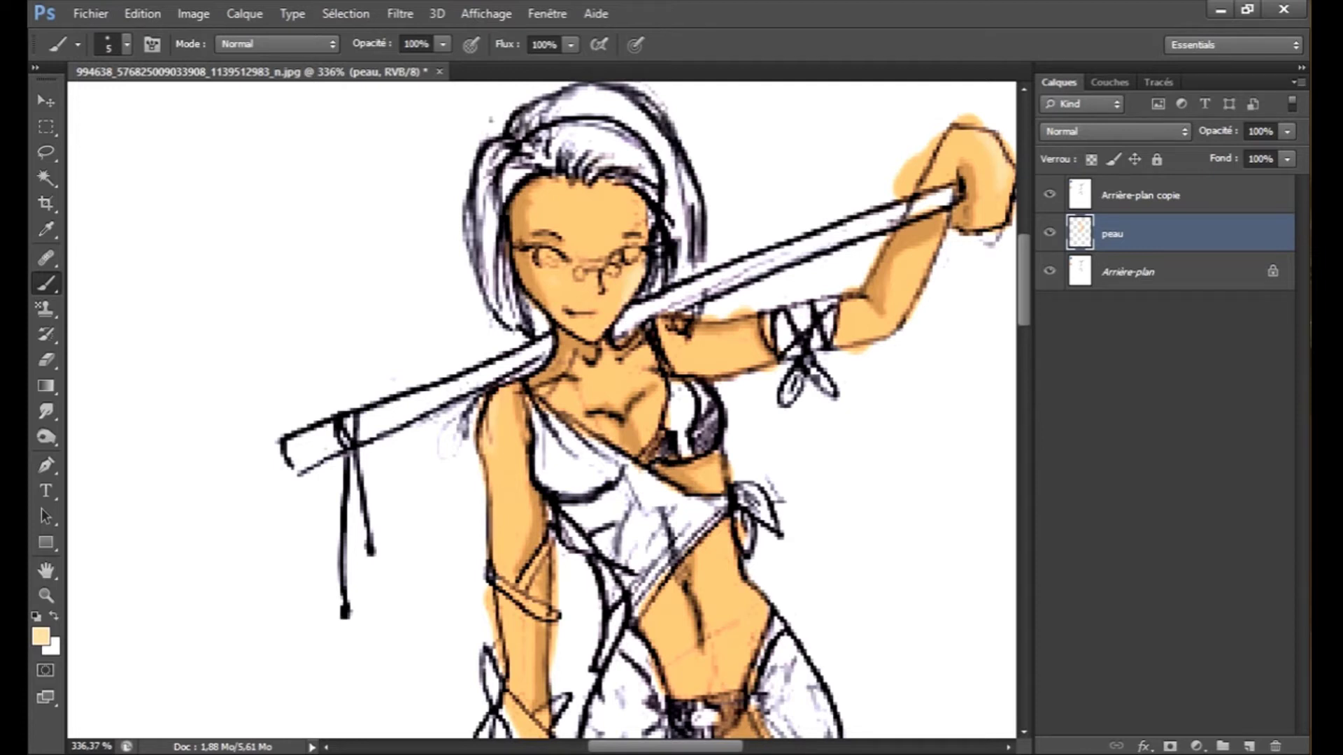
drag(494, 463, 496, 523)
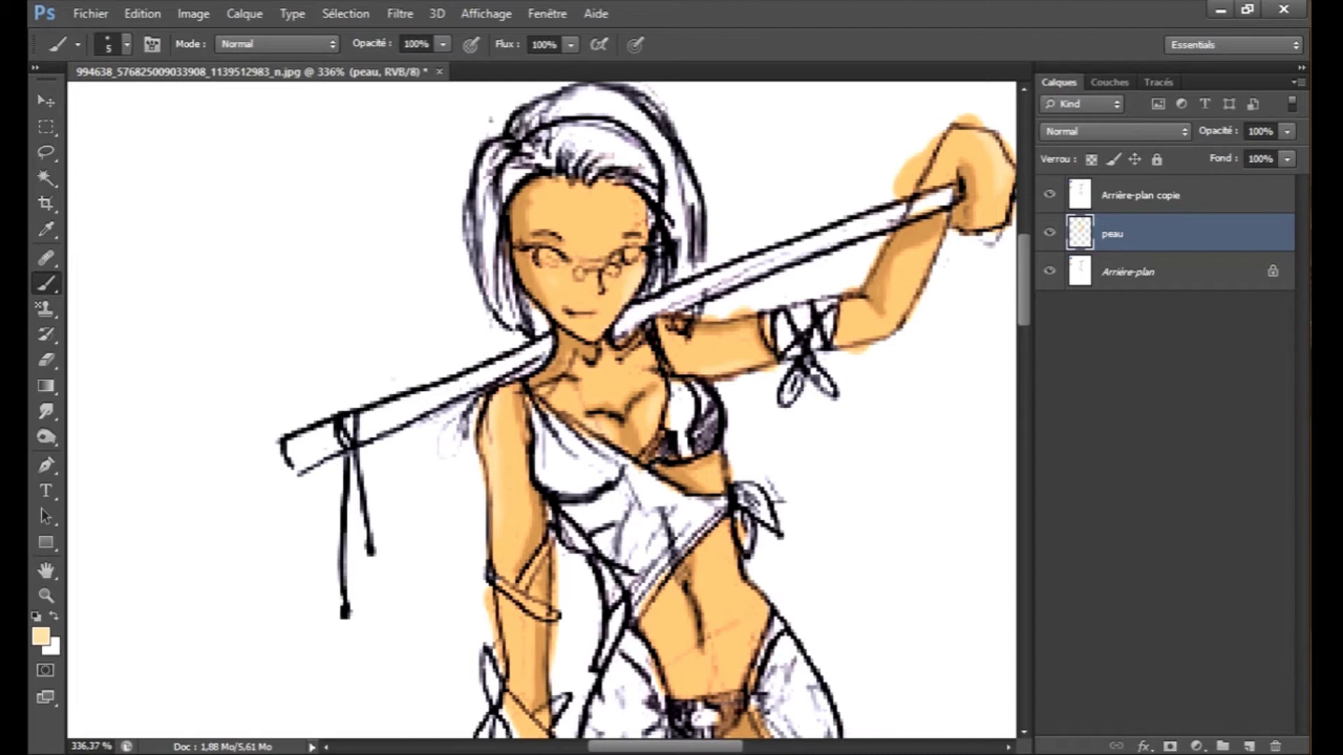
scroll(542, 409, down, 6)
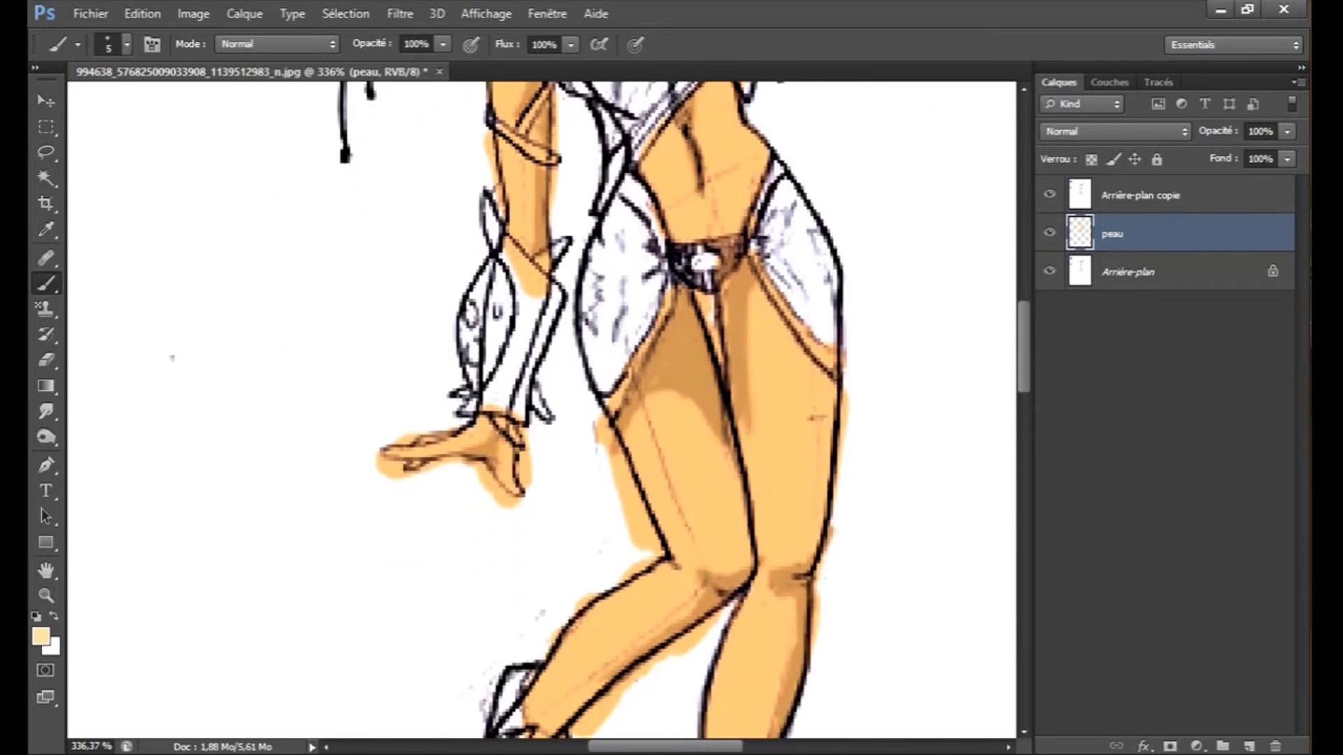
drag(563, 661, 643, 593)
drag(801, 363, 809, 482)
drag(690, 509, 664, 429)
scroll(542, 410, down, 1)
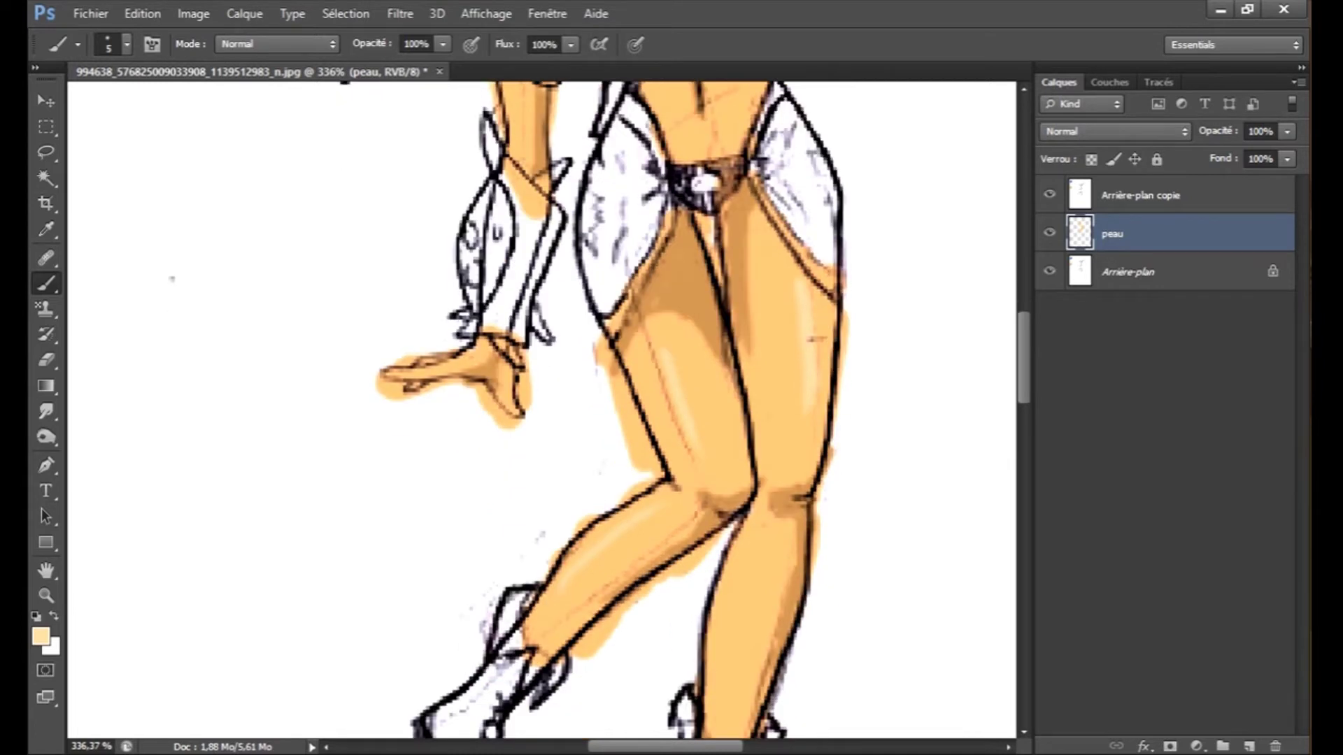
scroll(541, 410, down, 1)
drag(747, 470, 721, 607)
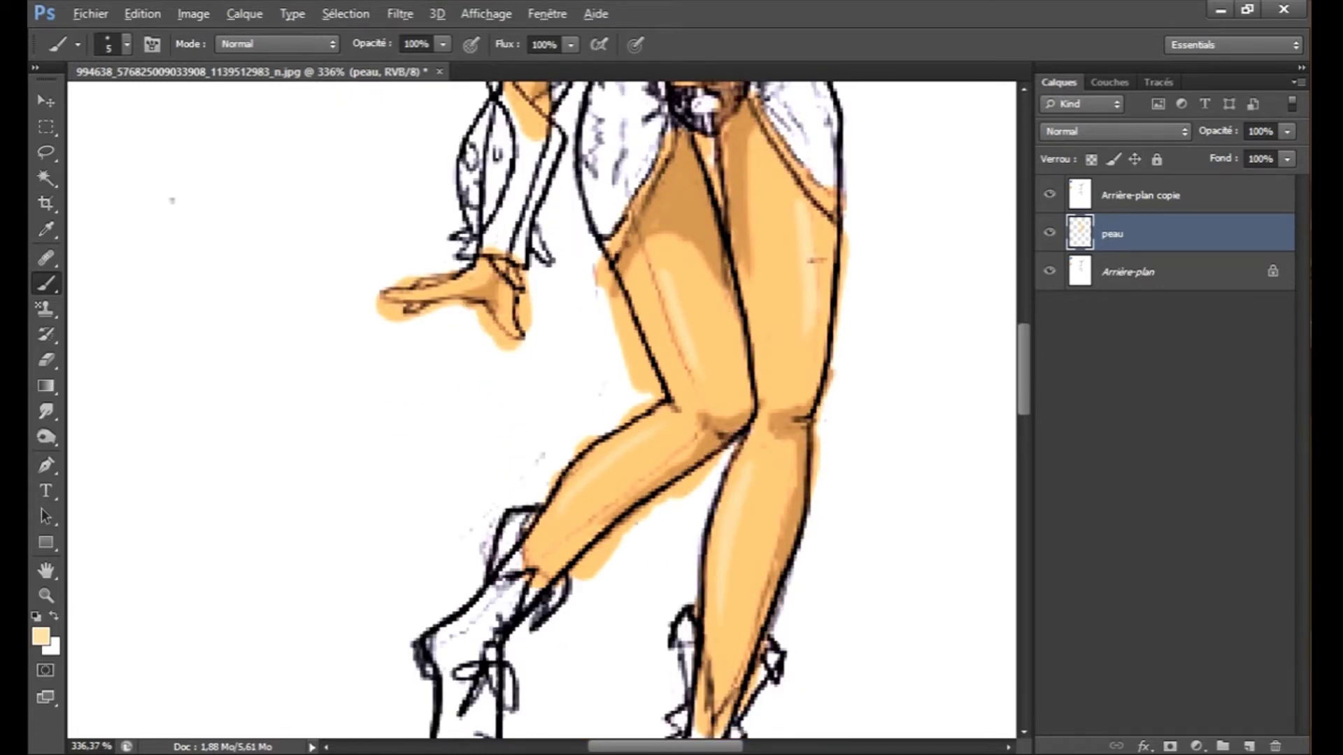
Sample the darker skin shade from the lowered arm and return to the Brush tool.
scroll(541, 409, down, 4)
scroll(542, 410, up, 2)
scroll(542, 409, up, 3)
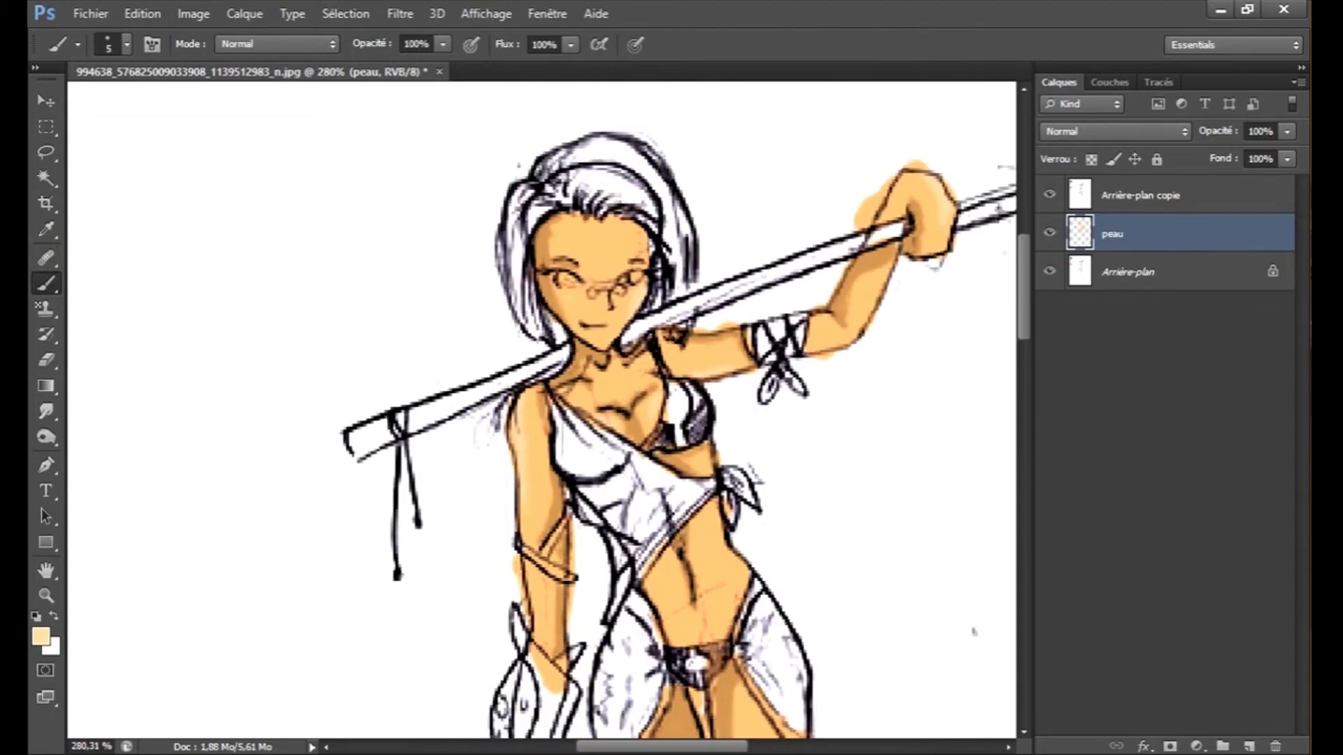
scroll(482, 365, up, 4)
click(46, 230)
click(598, 570)
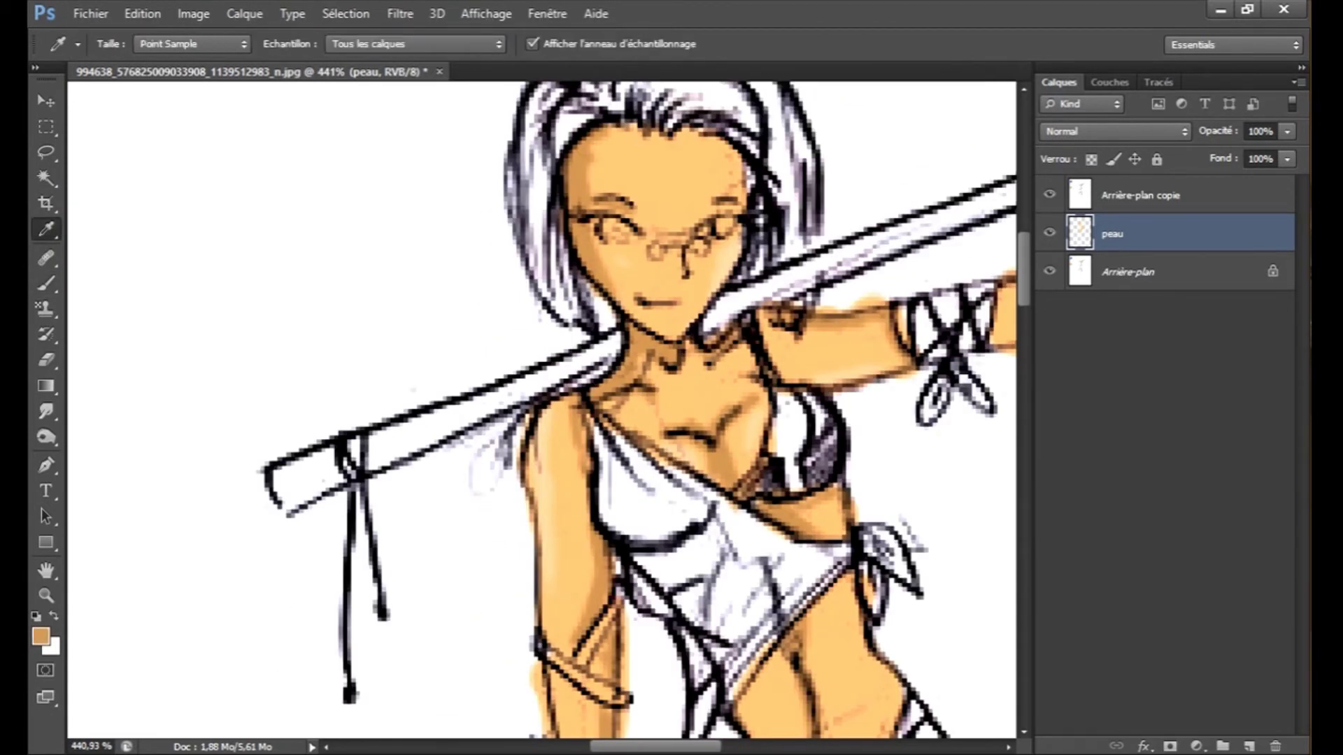
scroll(643, 410, up, 1)
key(b)
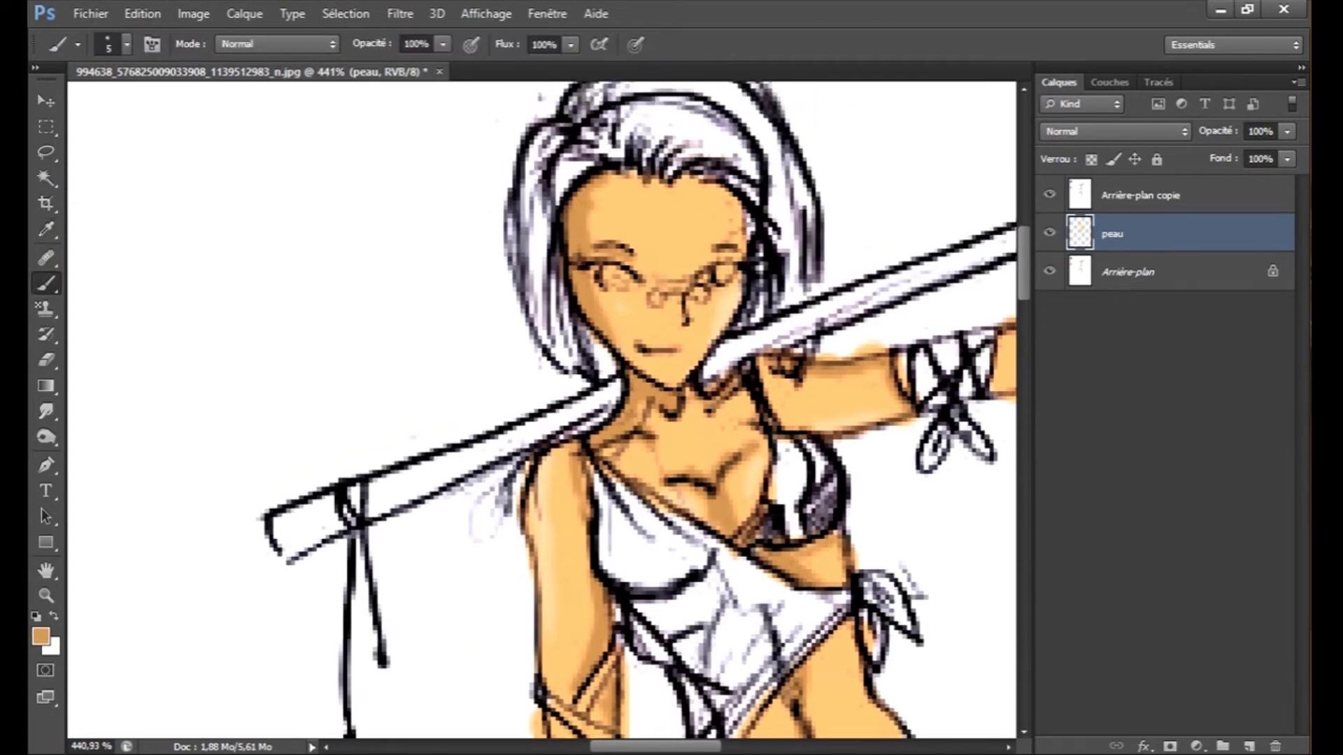
Set up the Smudge tool with a 9 px tip and 30% strength.
scroll(250, 191, down, 3)
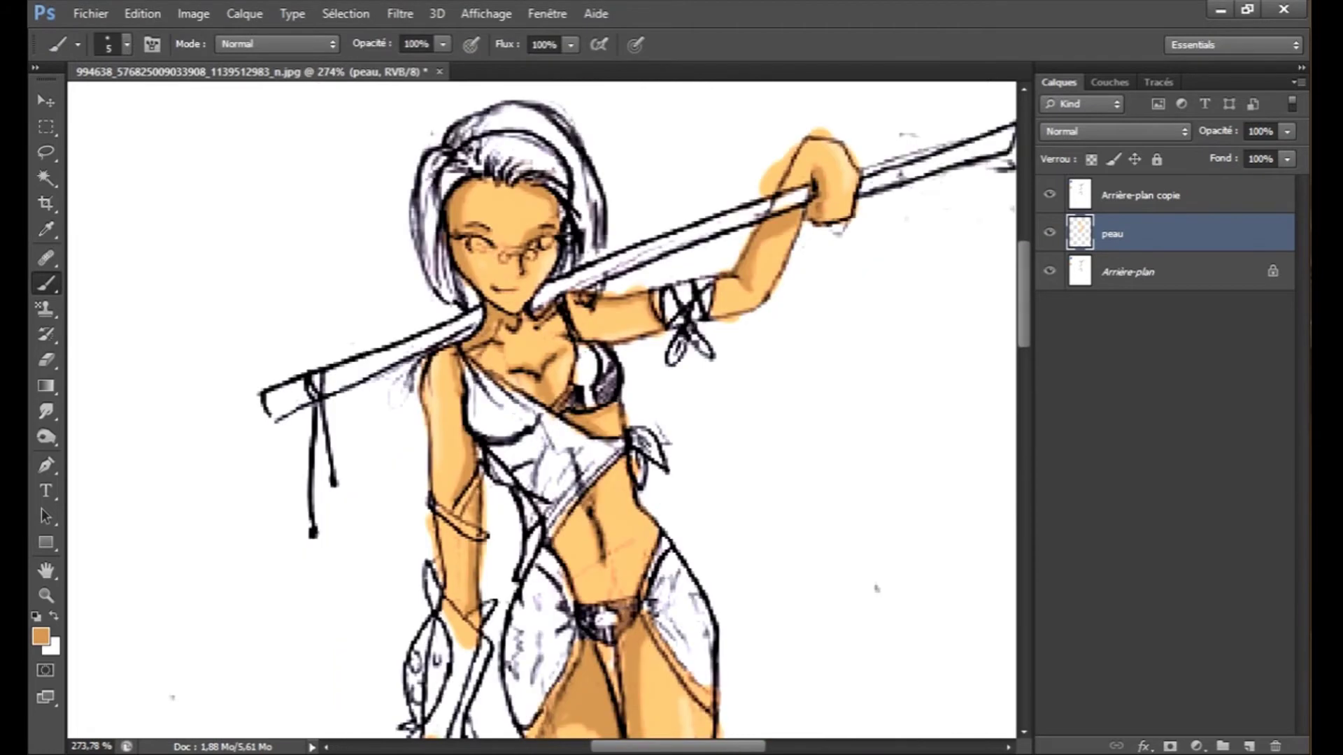
click(46, 411)
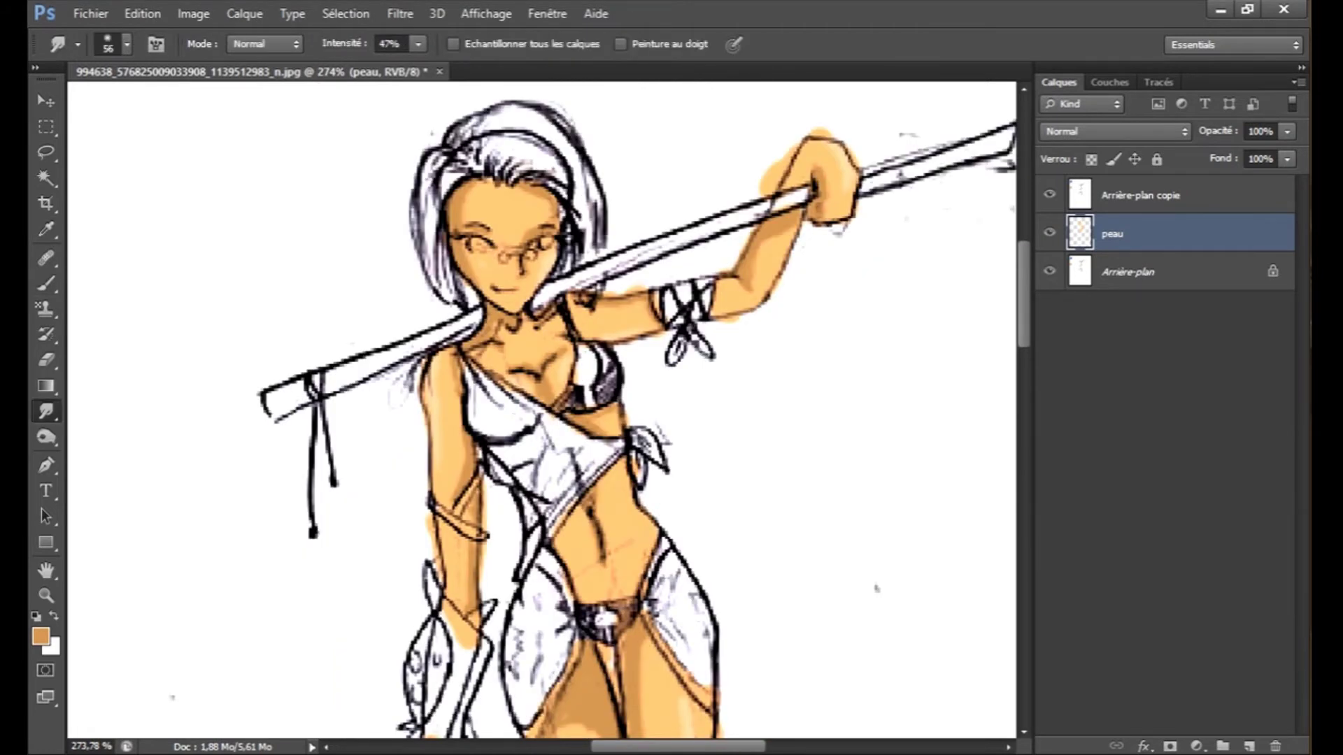
click(127, 44)
drag(109, 106, 65, 107)
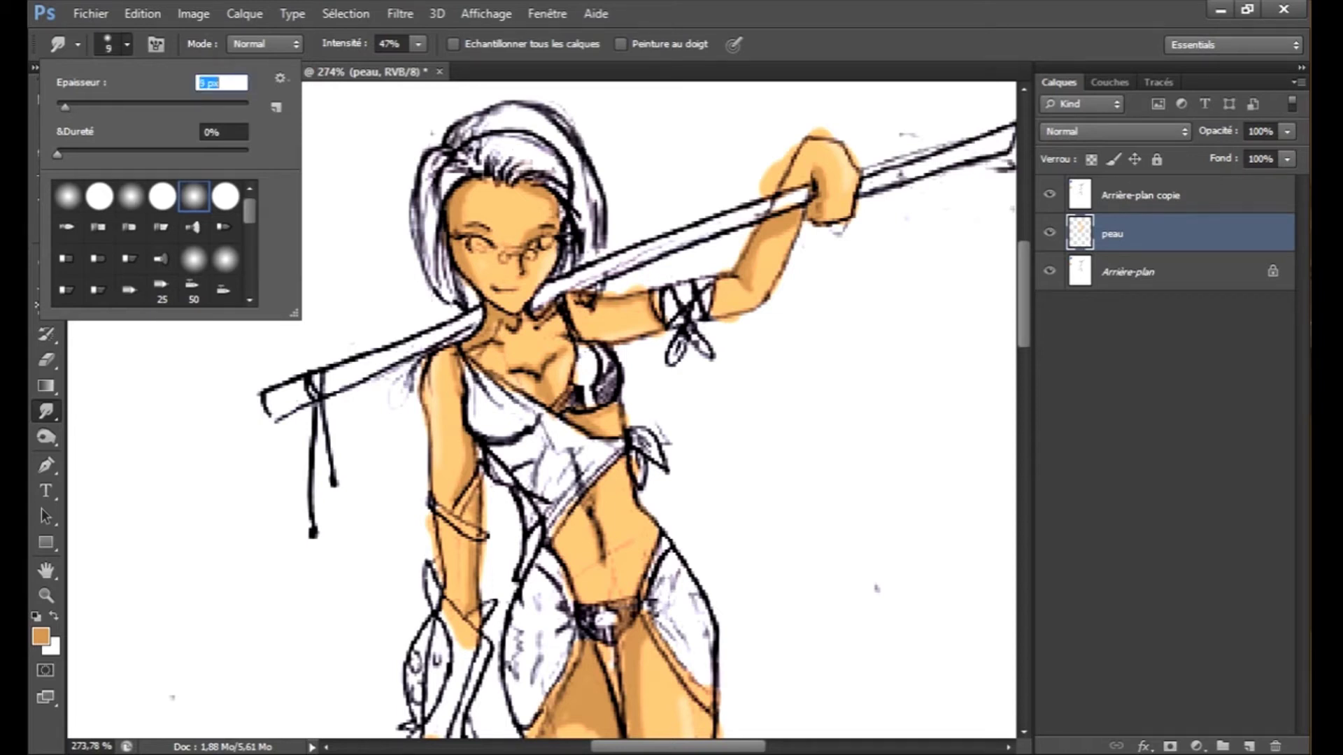
drag(418, 43, 403, 43)
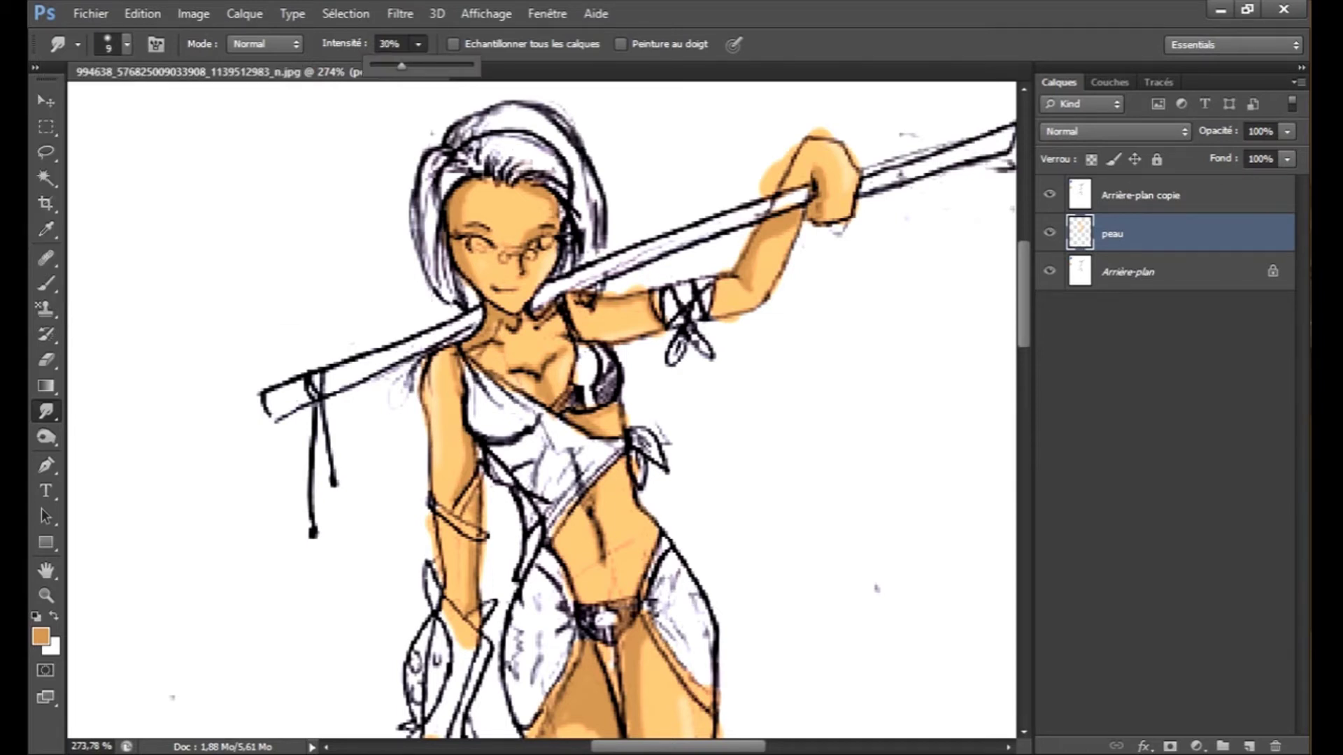
key(Return)
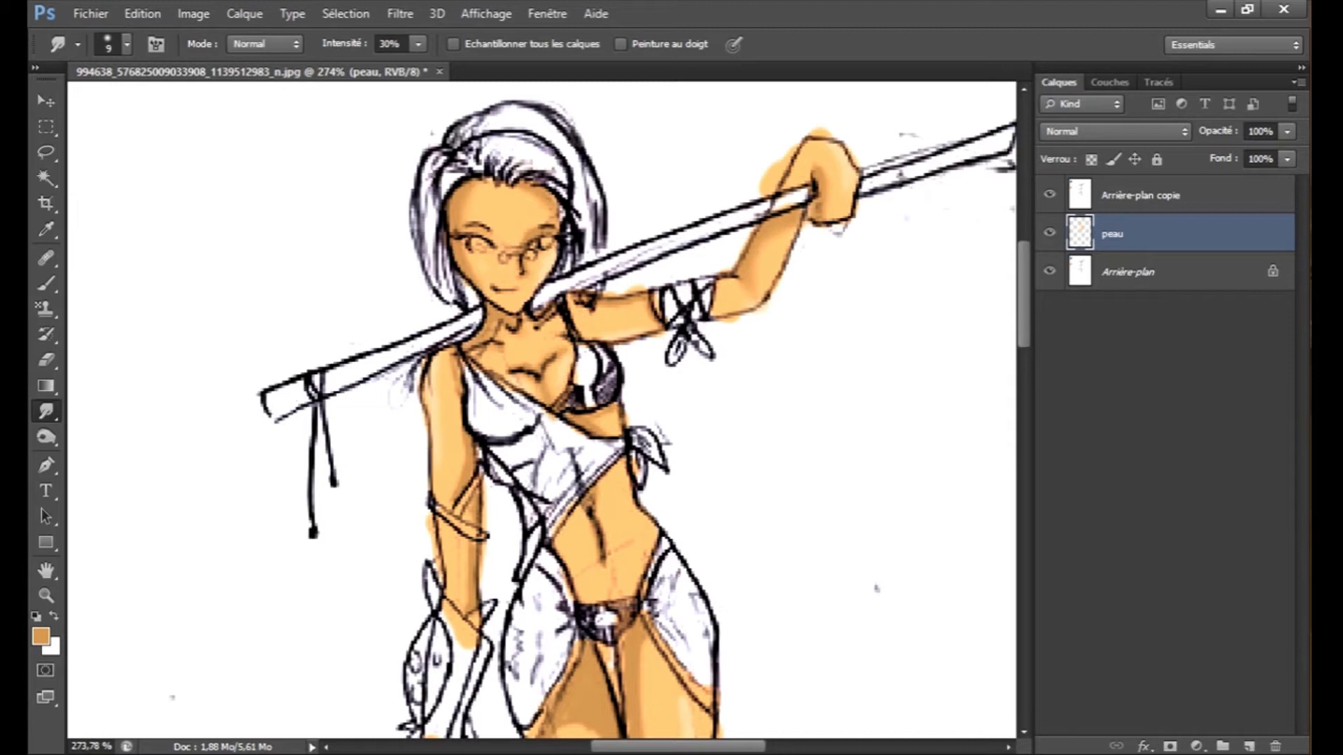
Smudge the shadows and highlights on the thighs, legs and upper body to blend the skin tones.
scroll(542, 410, down, 5)
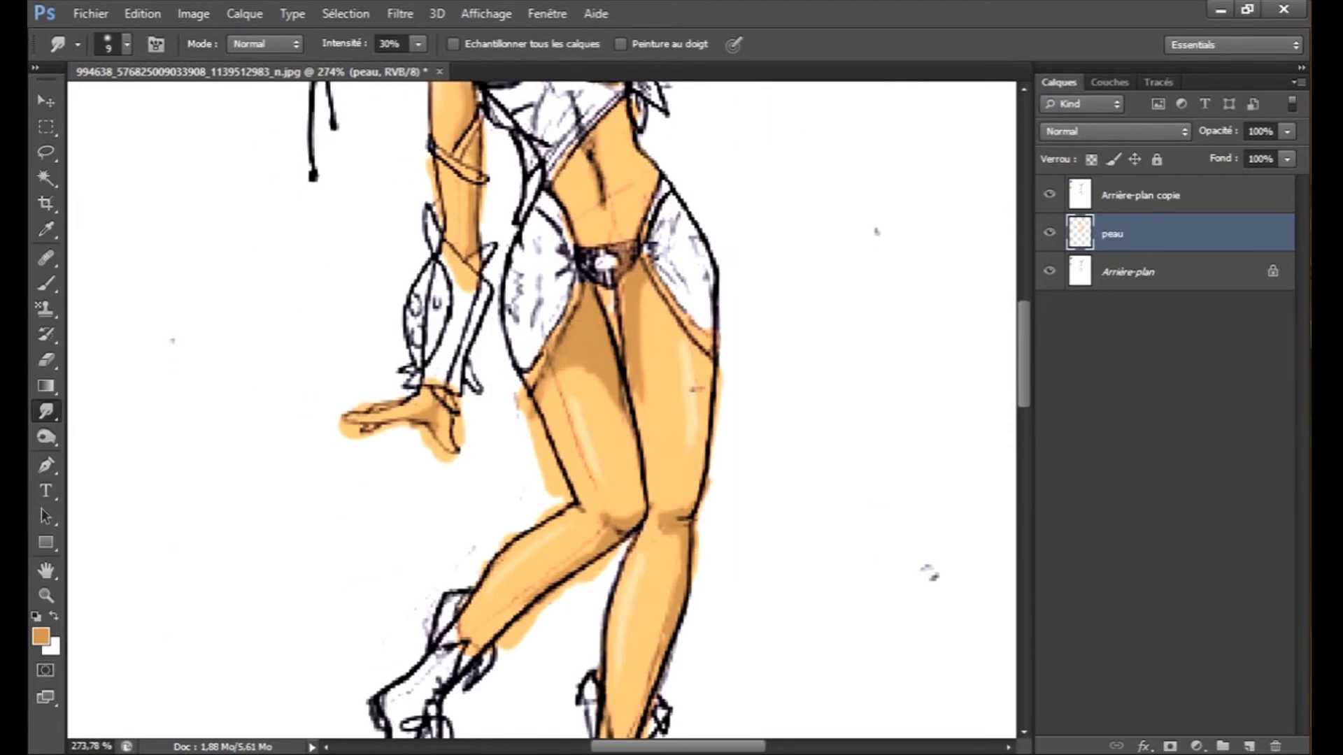
drag(640, 393, 647, 281)
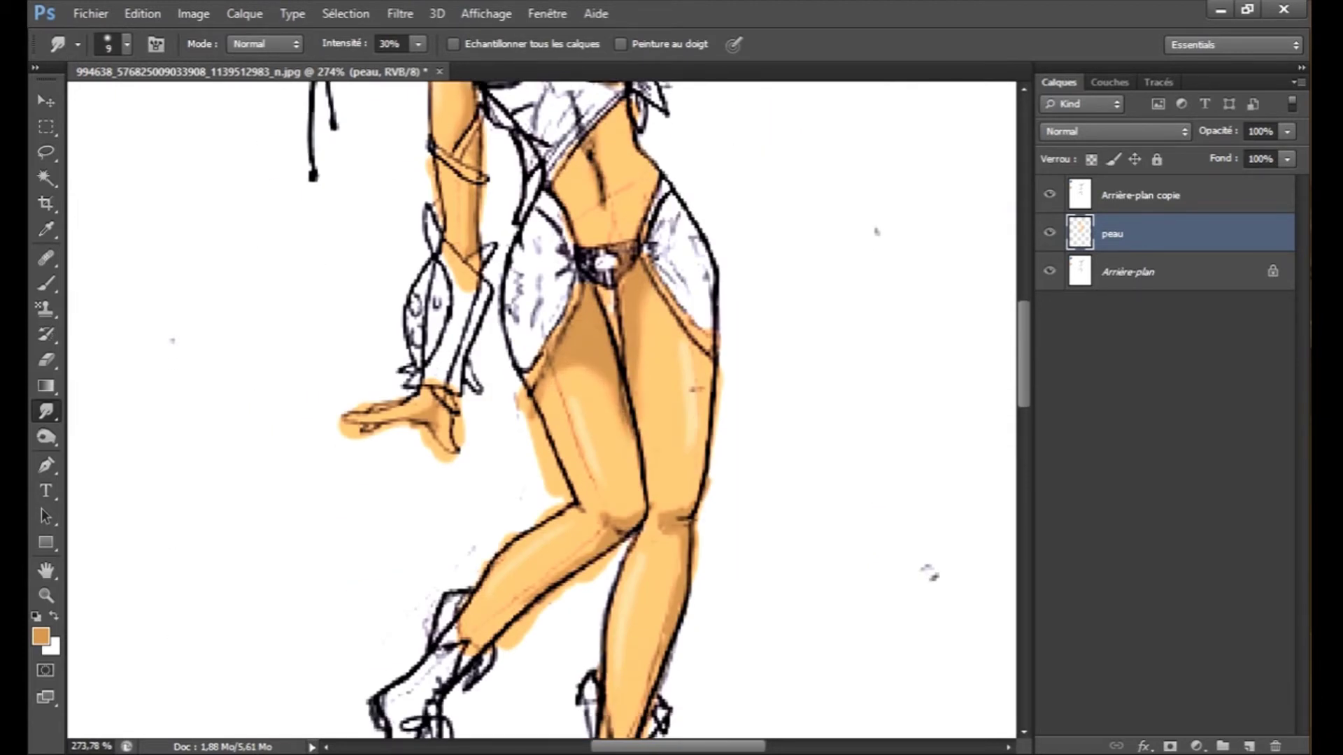
scroll(542, 410, down, 2)
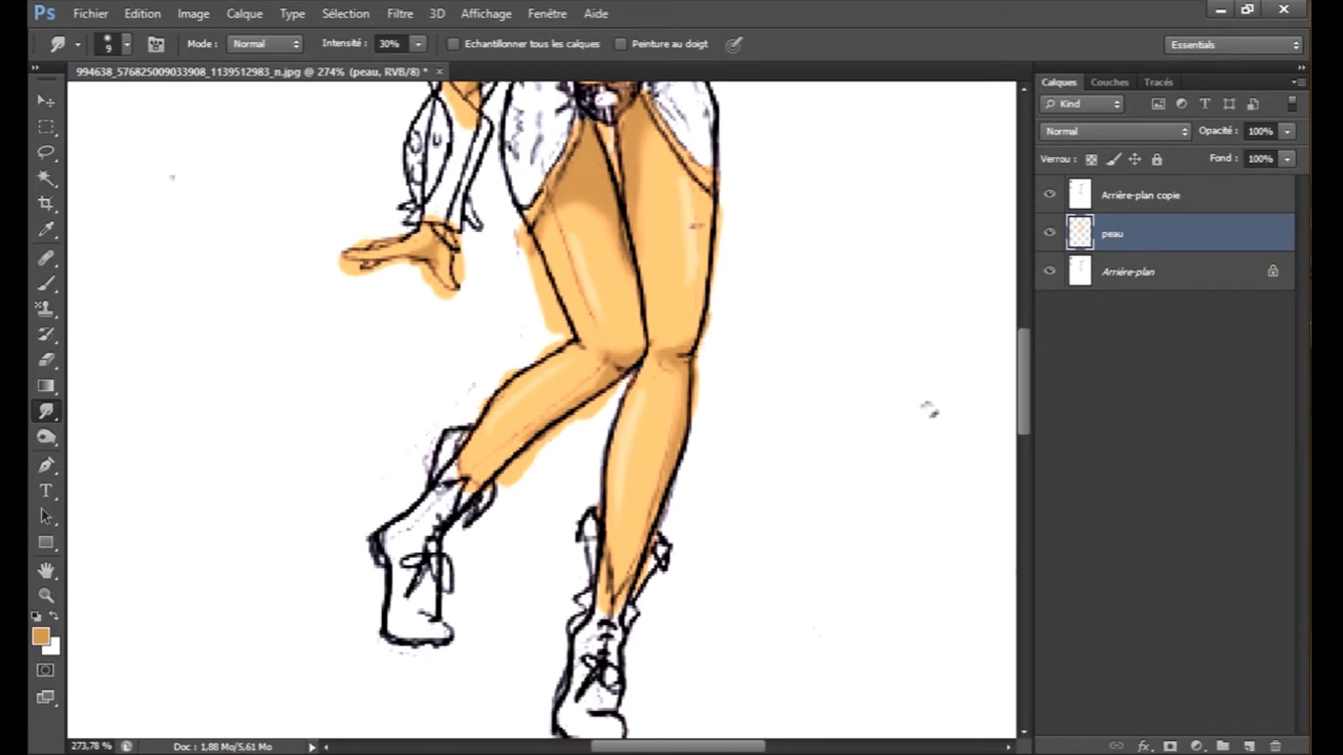
scroll(542, 410, up, 5)
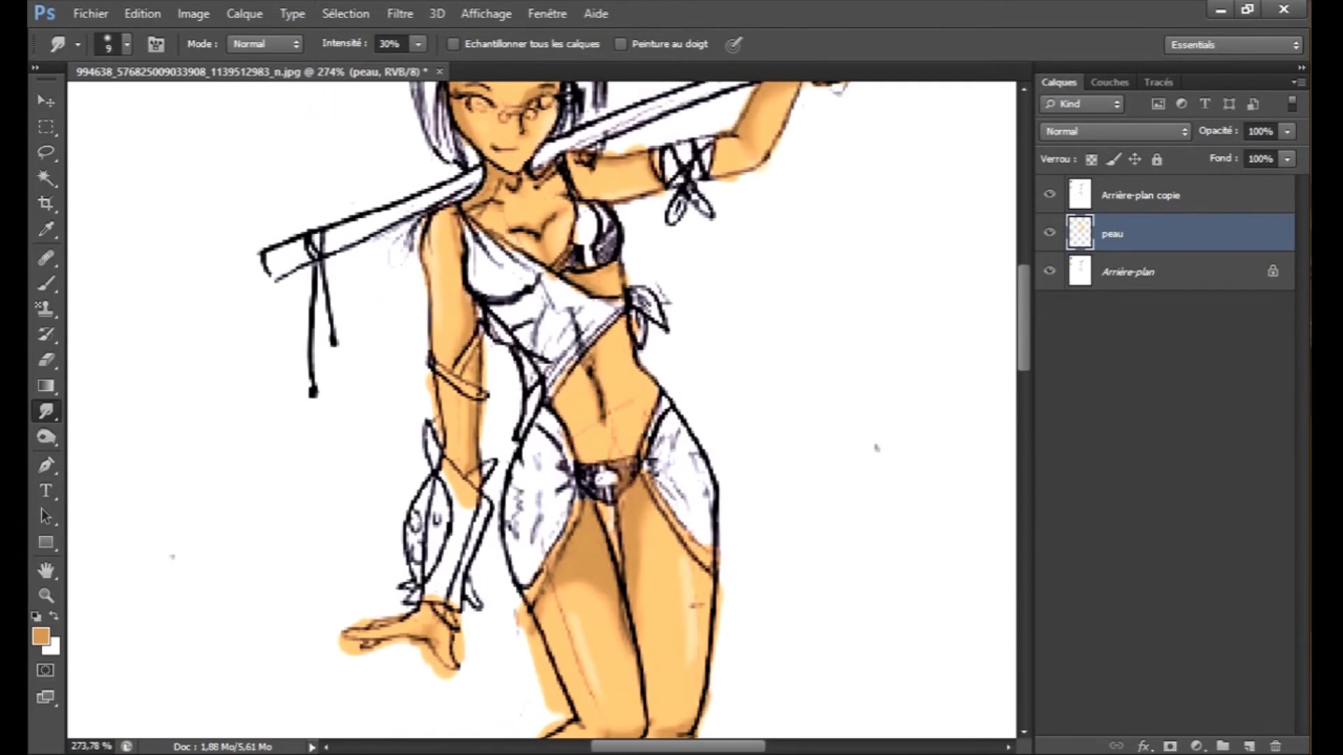
scroll(340, 244, down, 2)
scroll(542, 410, up, 2)
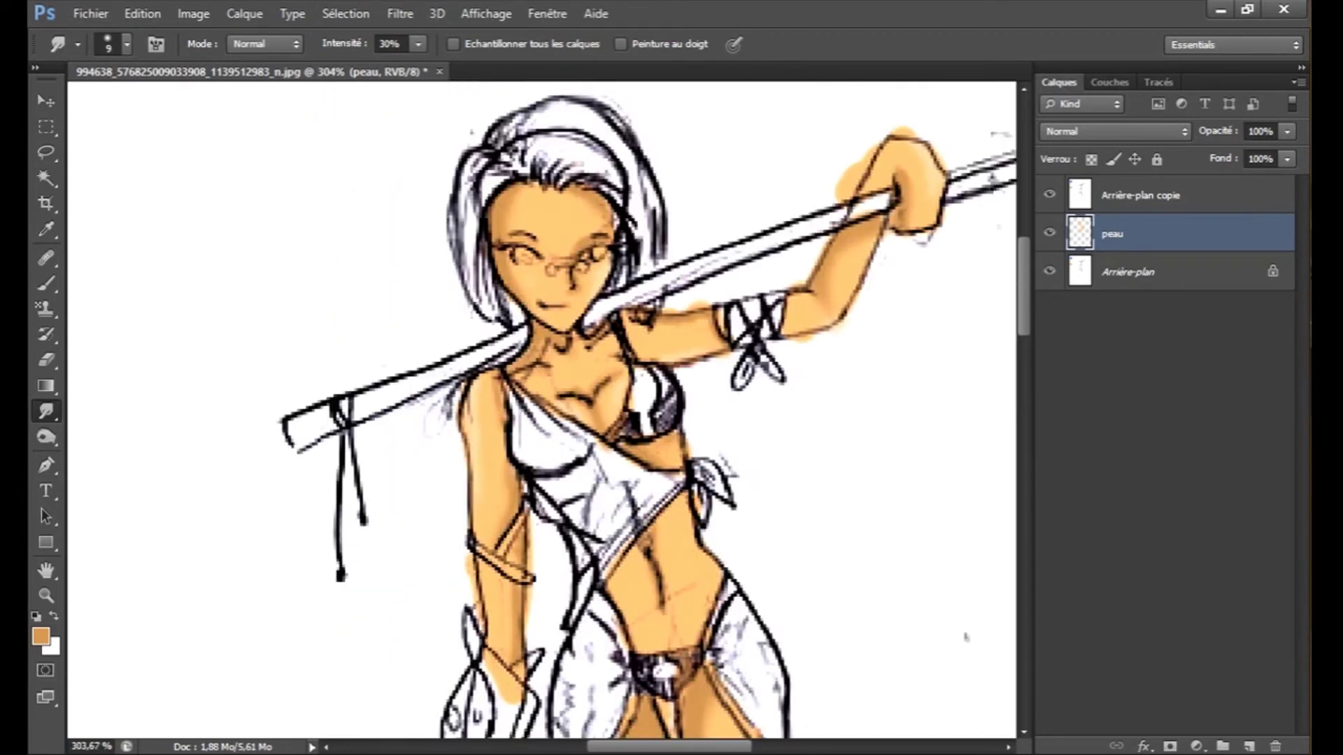
Set up the Eraser with a hard round 8 px tip at 100% hardness.
click(47, 360)
click(127, 44)
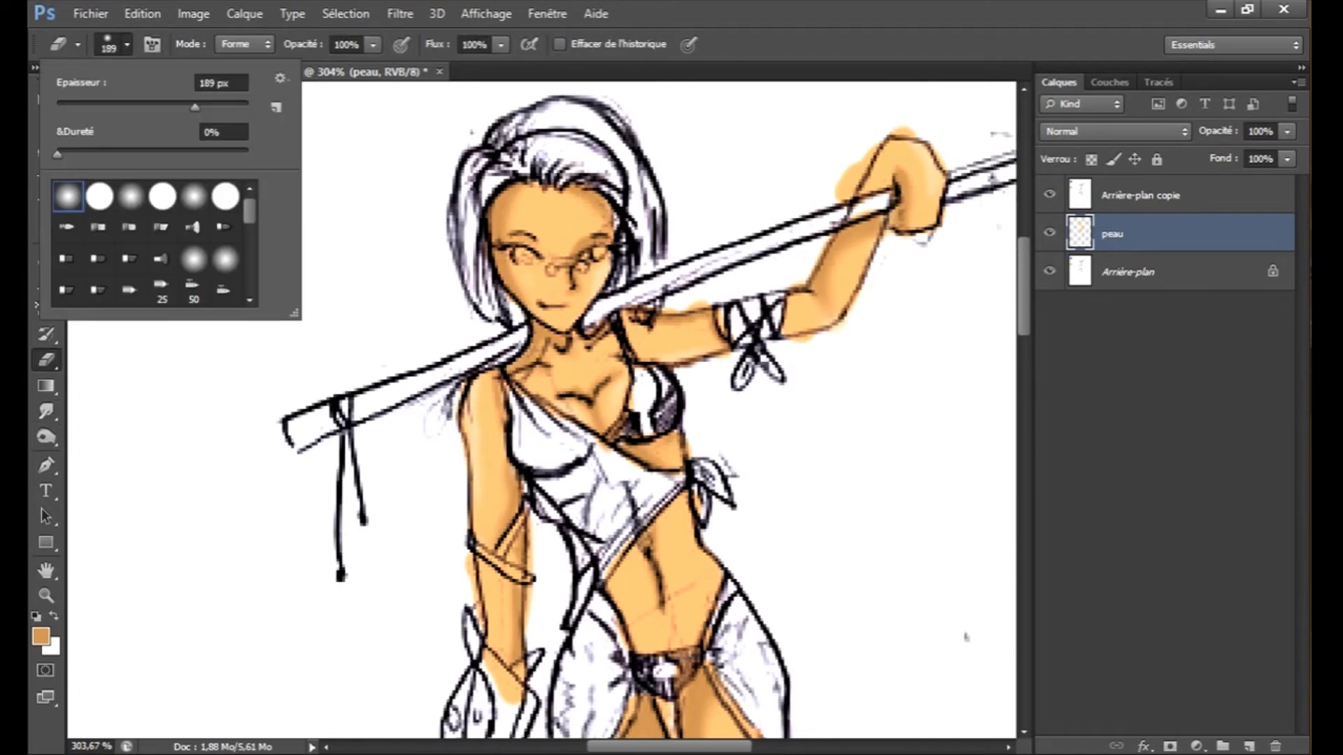
click(225, 82)
key(BackSpace)
key(BackSpace)
key(BackSpace)
key(BackSpace)
key(BackSpace)
key(BackSpace)
text(8)
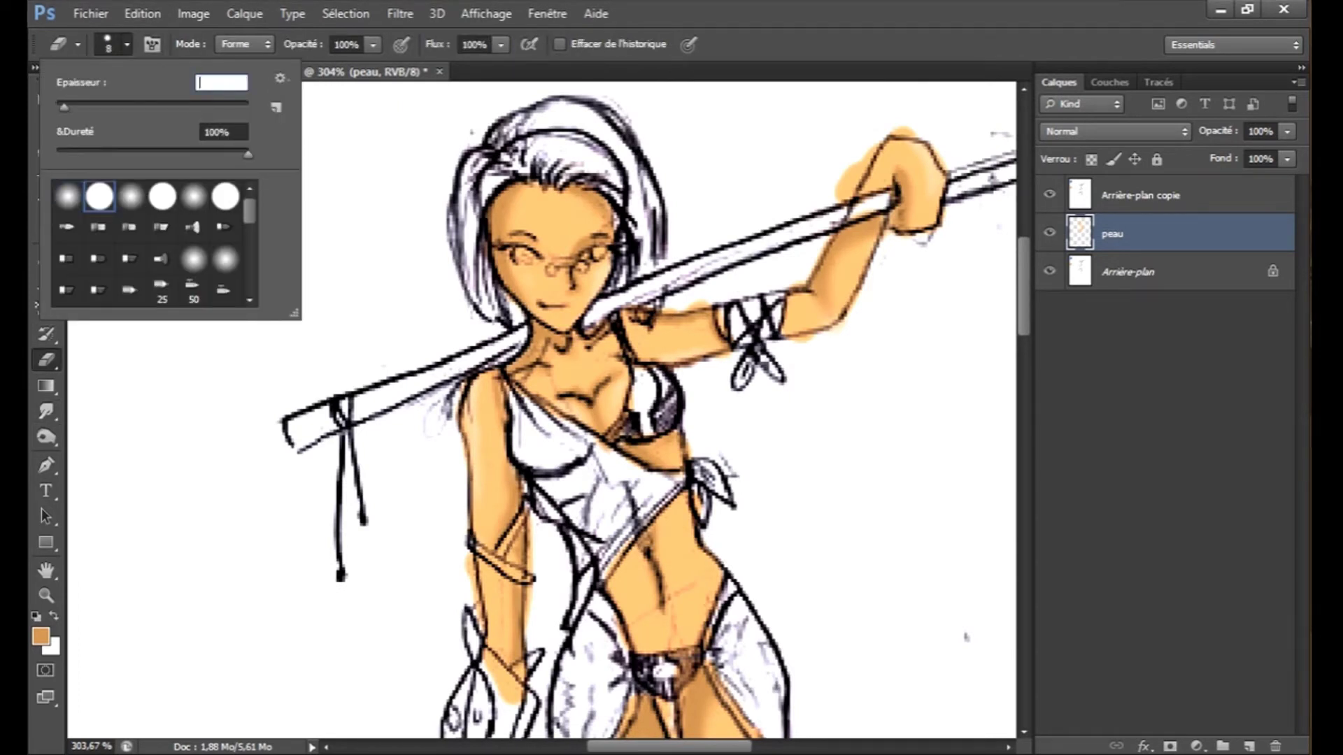
key(Return)
Erase the skin colour spilling outside the outlines of the raised hand and the lowered forearm.
drag(843, 199, 867, 150)
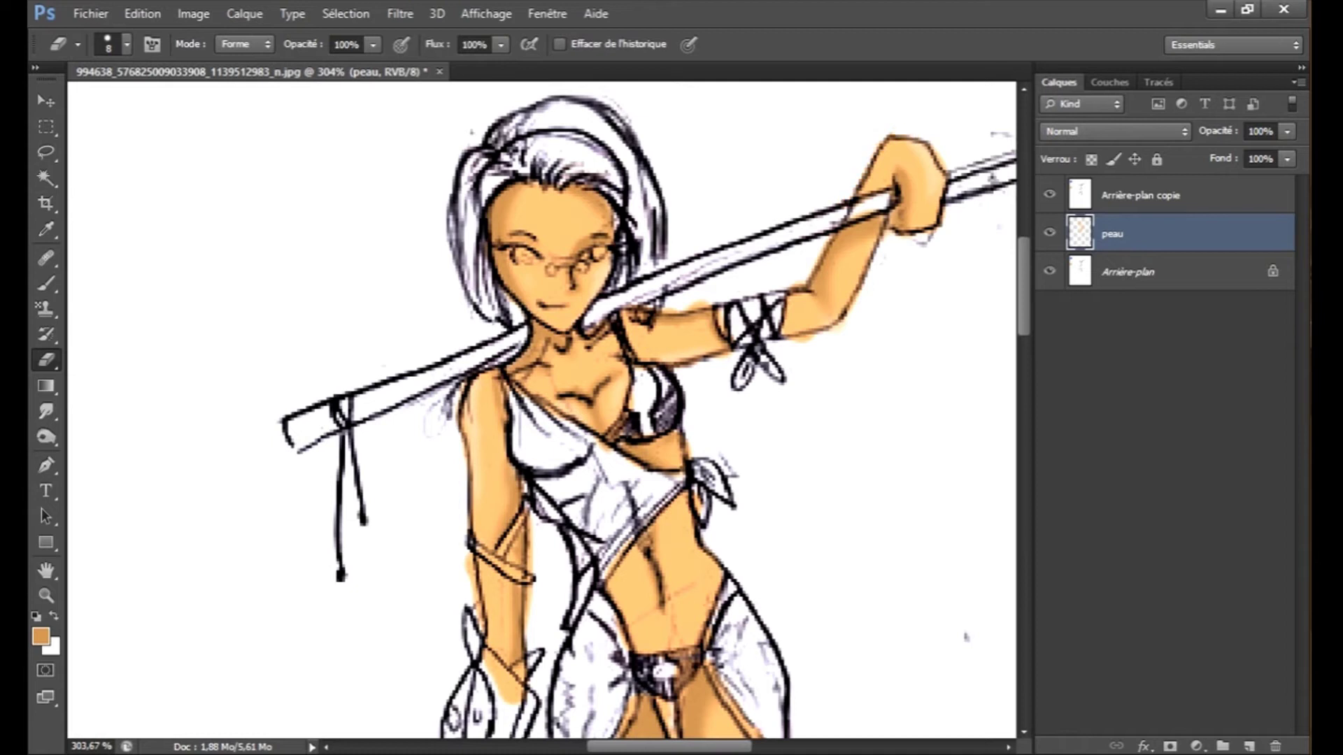
drag(467, 557, 474, 594)
drag(530, 516, 527, 627)
drag(519, 699, 486, 658)
Erase the skin colour spilling outside the outlines of both legs and onto the hip garments.
scroll(542, 410, down, 10)
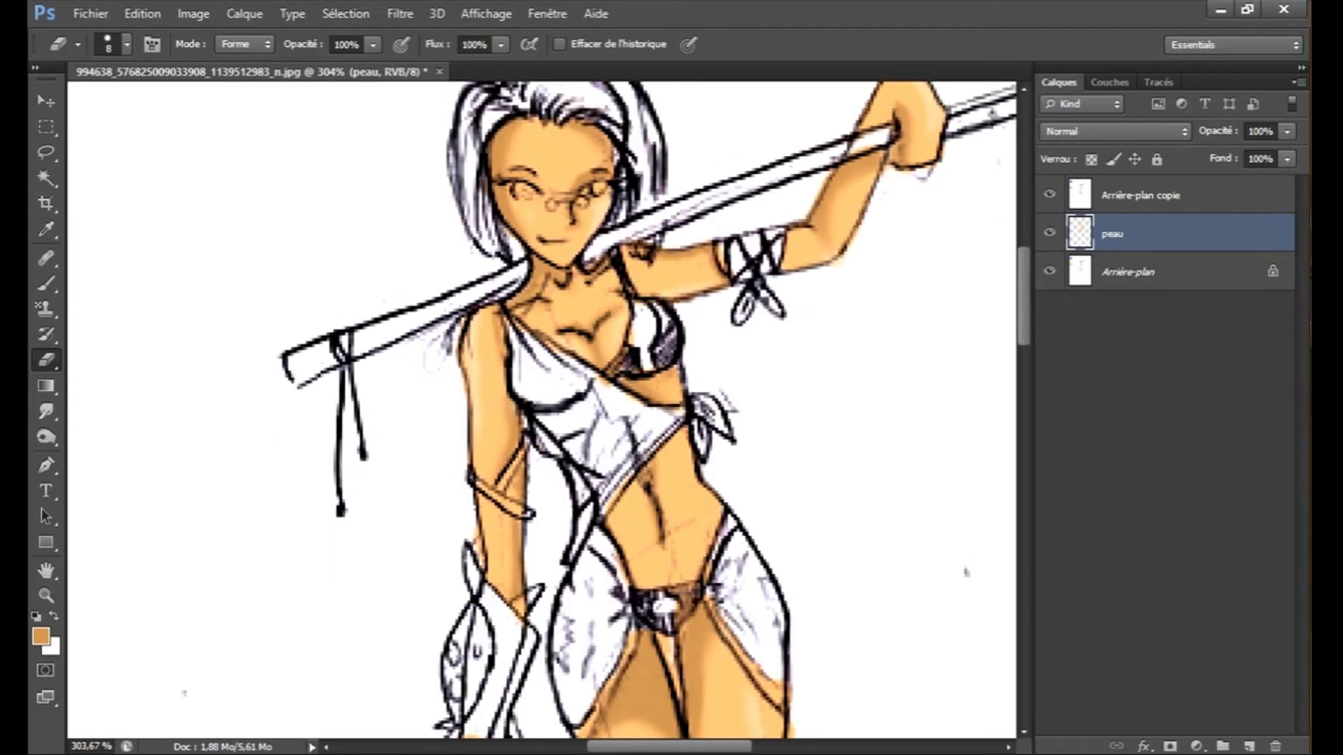
drag(532, 561, 525, 576)
drag(549, 656, 677, 552)
drag(765, 571, 781, 470)
mouse_move(789, 428)
mouse_down()
mouse_move(793, 323)
mouse_move(712, 228)
mouse_up()
drag(750, 290, 781, 325)
drag(632, 259, 579, 365)
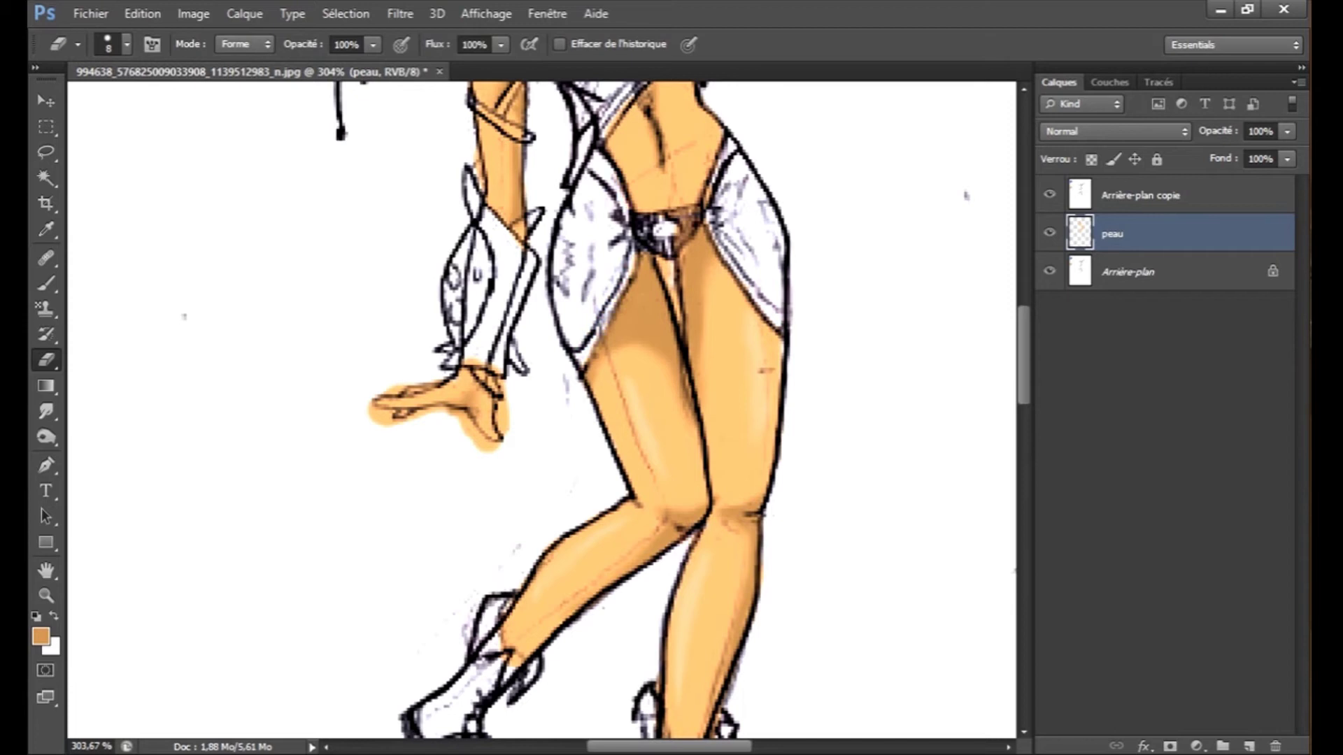
Reduce the eraser size and erase the skin colour from the whites of both eyes.
click(127, 44)
drag(63, 106, 60, 106)
key(Return)
key(Return)
scroll(786, 315, up, 5)
scroll(785, 315, down, 2)
scroll(586, 147, up, 7)
drag(544, 227, 569, 238)
drag(664, 236, 687, 224)
scroll(633, 350, down, 16)
scroll(617, 427, up, 5)
scroll(685, 514, up, 10)
mouse_move(542, 382)
mouse_down()
mouse_move(511, 396)
mouse_move(547, 430)
mouse_move(659, 477)
mouse_move(683, 370)
mouse_move(640, 354)
mouse_up()
scroll(639, 353, down, 5)
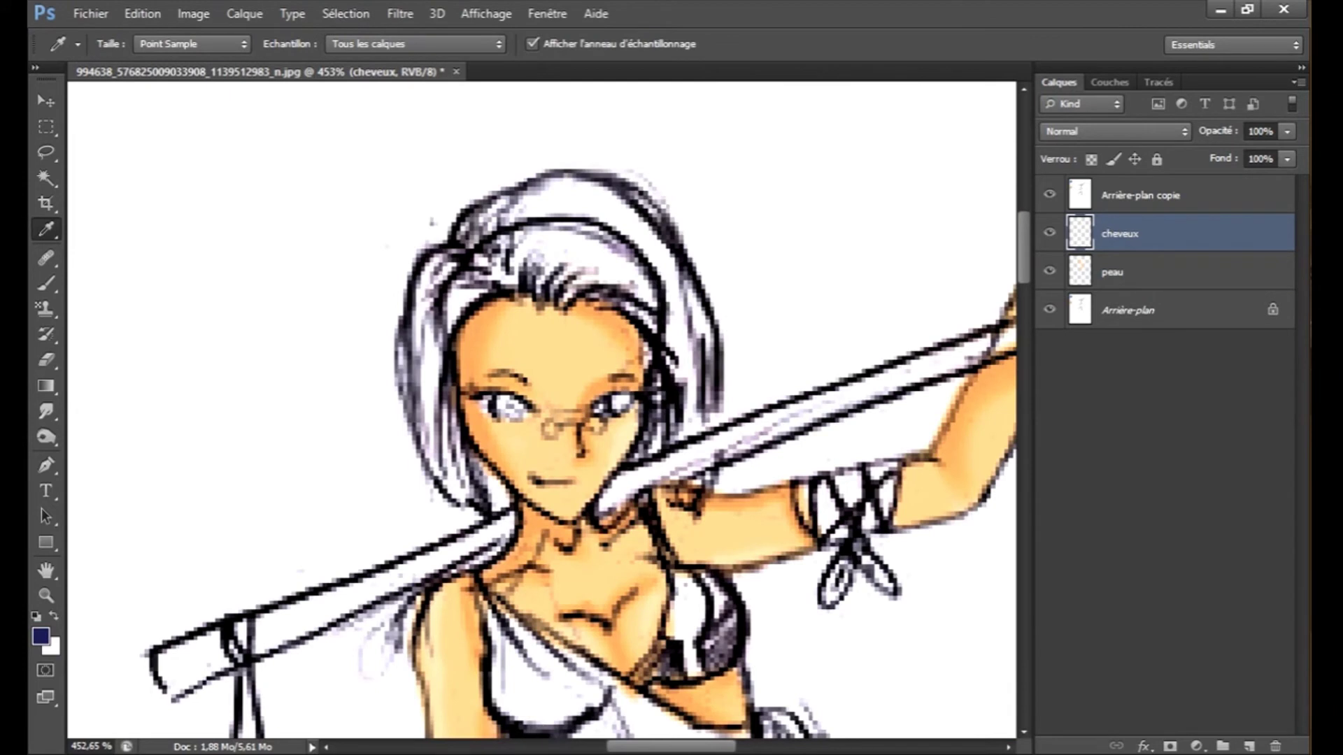
Paint the hair dark navy on the cheveux layer and add brighter blue strokes along its left side.
key(b)
mouse_move(481, 283)
mouse_down()
mouse_move(427, 357)
mouse_move(476, 490)
mouse_move(502, 505)
mouse_move(435, 260)
mouse_move(552, 251)
mouse_move(671, 370)
mouse_move(664, 454)
mouse_move(700, 294)
mouse_move(615, 210)
mouse_move(531, 182)
mouse_move(469, 231)
mouse_move(593, 172)
mouse_up()
mouse_move(707, 478)
mouse_down()
mouse_move(661, 493)
mouse_move(688, 501)
mouse_up()
drag(717, 407, 716, 424)
drag(633, 195, 662, 223)
mouse_move(447, 254)
mouse_down()
mouse_move(427, 267)
mouse_move(400, 398)
mouse_up()
mouse_move(510, 505)
mouse_down()
mouse_move(470, 451)
mouse_move(451, 369)
mouse_up()
mouse_move(633, 405)
mouse_down()
mouse_move(590, 465)
mouse_move(609, 577)
mouse_up()
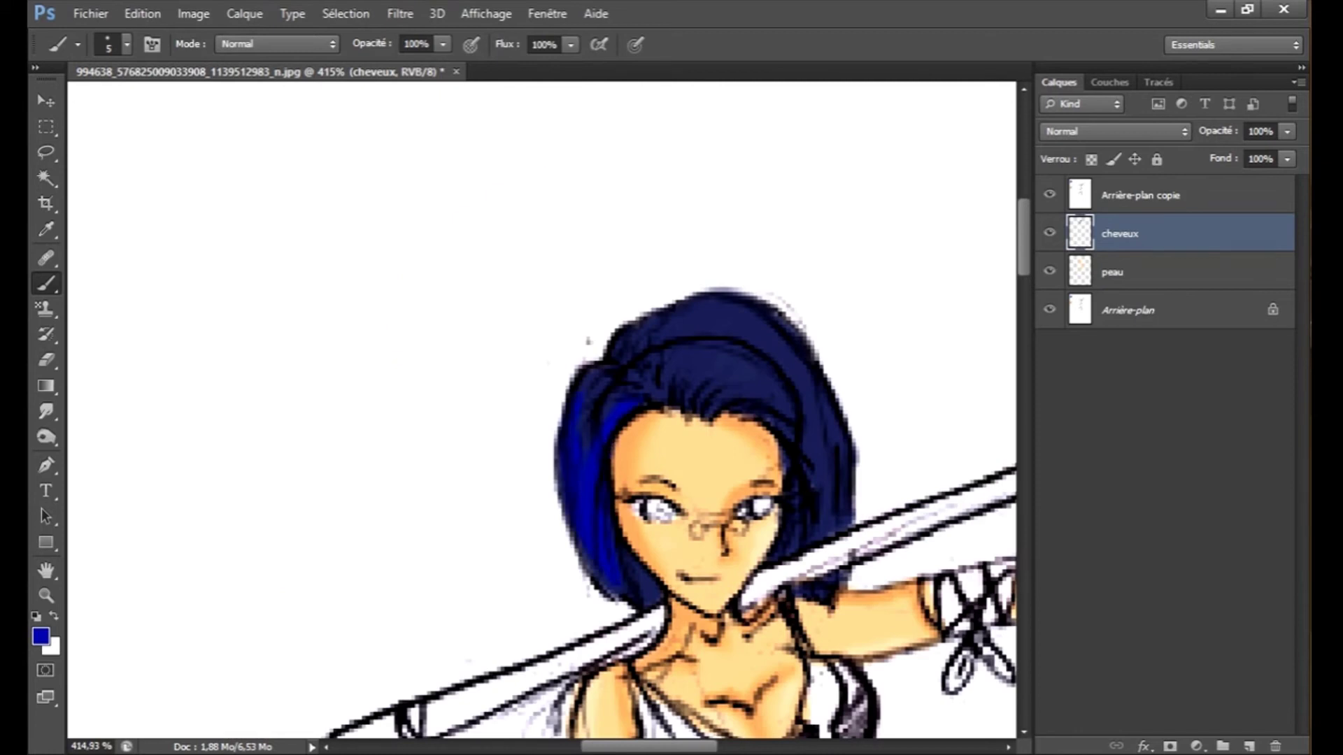
Paint medium blue strokes over the crown, fringe and both sides of the hair on the cheveux layer.
drag(597, 372, 586, 441)
drag(641, 381, 608, 411)
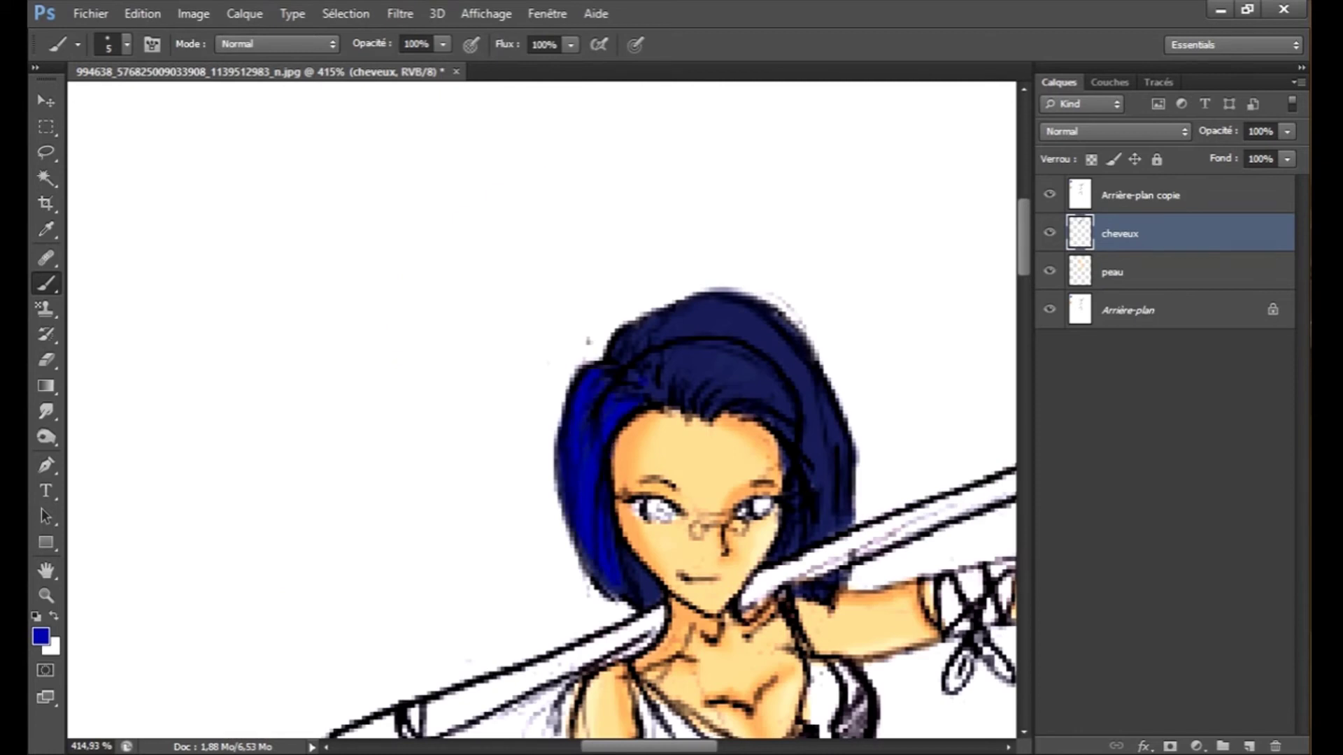
drag(668, 379, 701, 350)
mouse_move(689, 395)
mouse_down()
mouse_move(737, 357)
mouse_move(773, 378)
mouse_up()
mouse_move(756, 398)
mouse_down()
mouse_move(792, 417)
mouse_move(817, 489)
mouse_up()
drag(645, 323, 718, 305)
drag(688, 332, 751, 324)
drag(720, 377, 765, 357)
drag(752, 337, 808, 381)
drag(803, 384, 827, 461)
drag(826, 405, 848, 500)
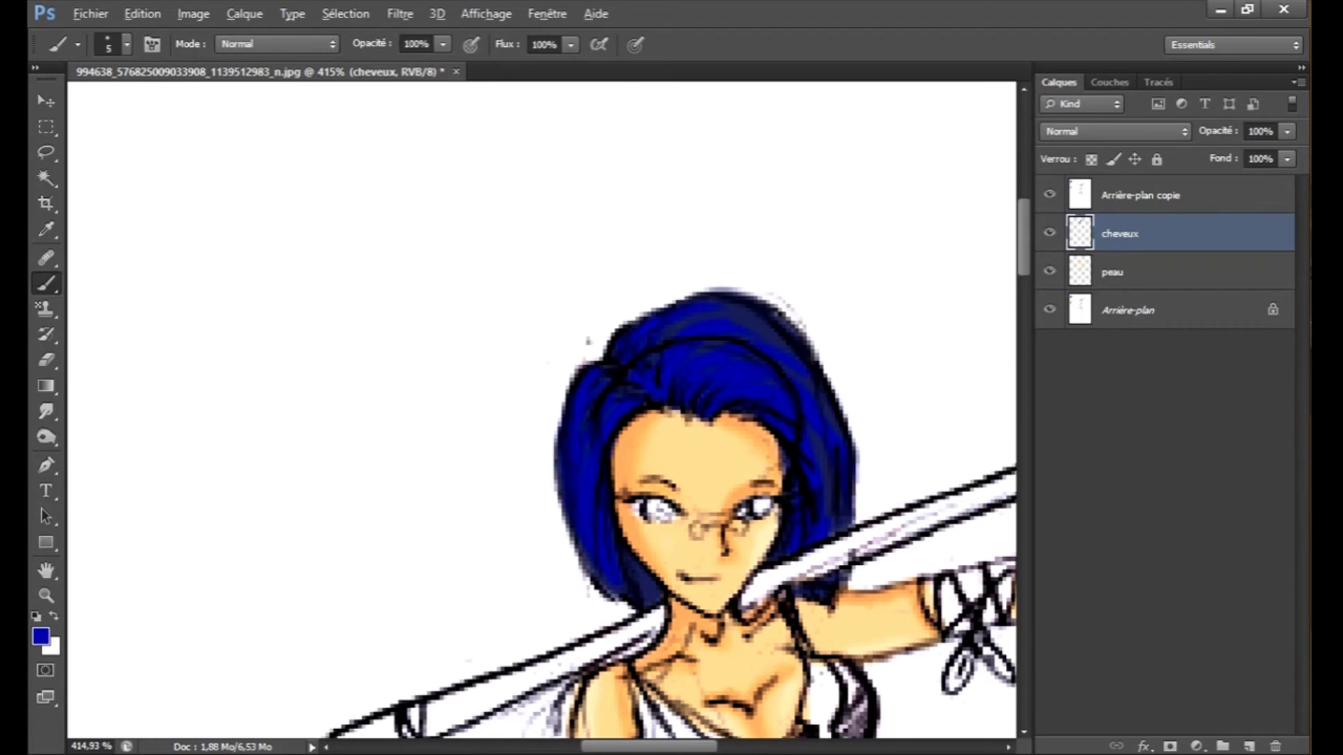
Sample the light blue from the hair colour swatches and set the soft brush size to 8 px.
scroll(252, 574, down, 8)
scroll(542, 409, left, 5)
key(i)
click(243, 339)
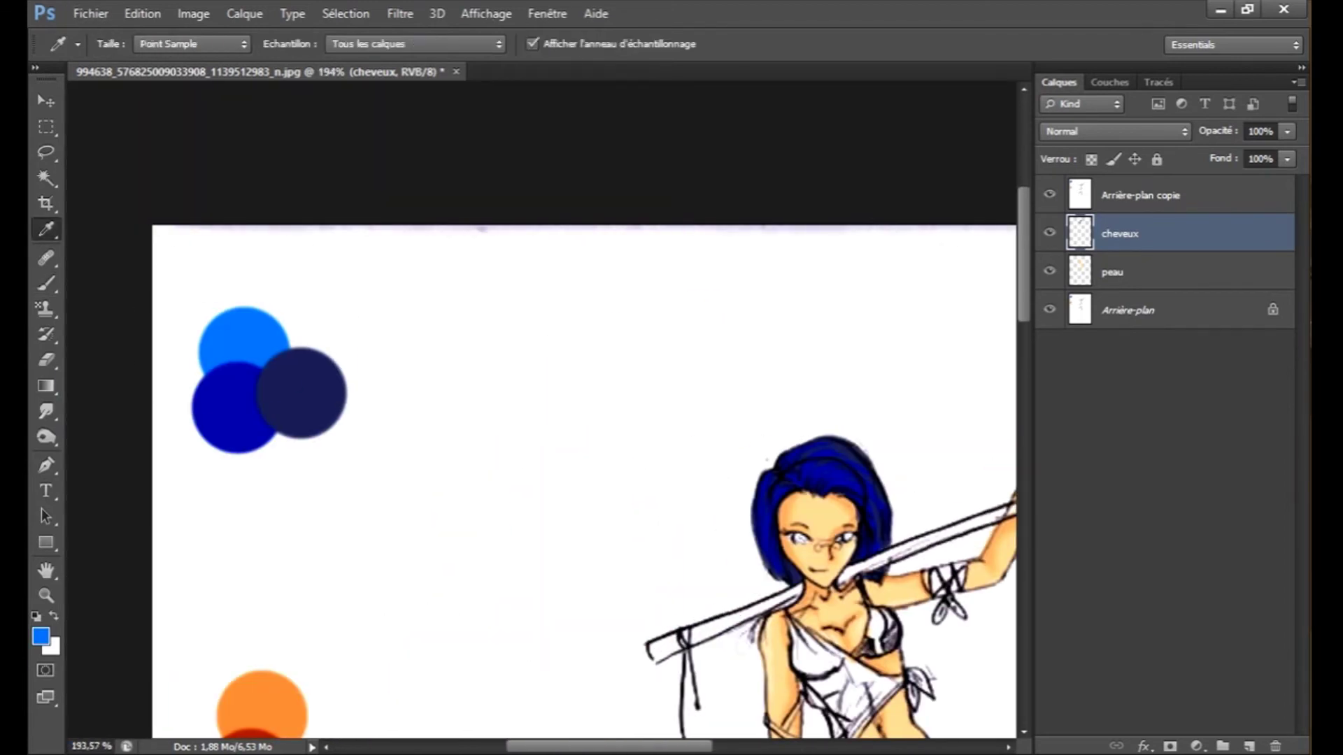
scroll(879, 549, up, 3)
key(b)
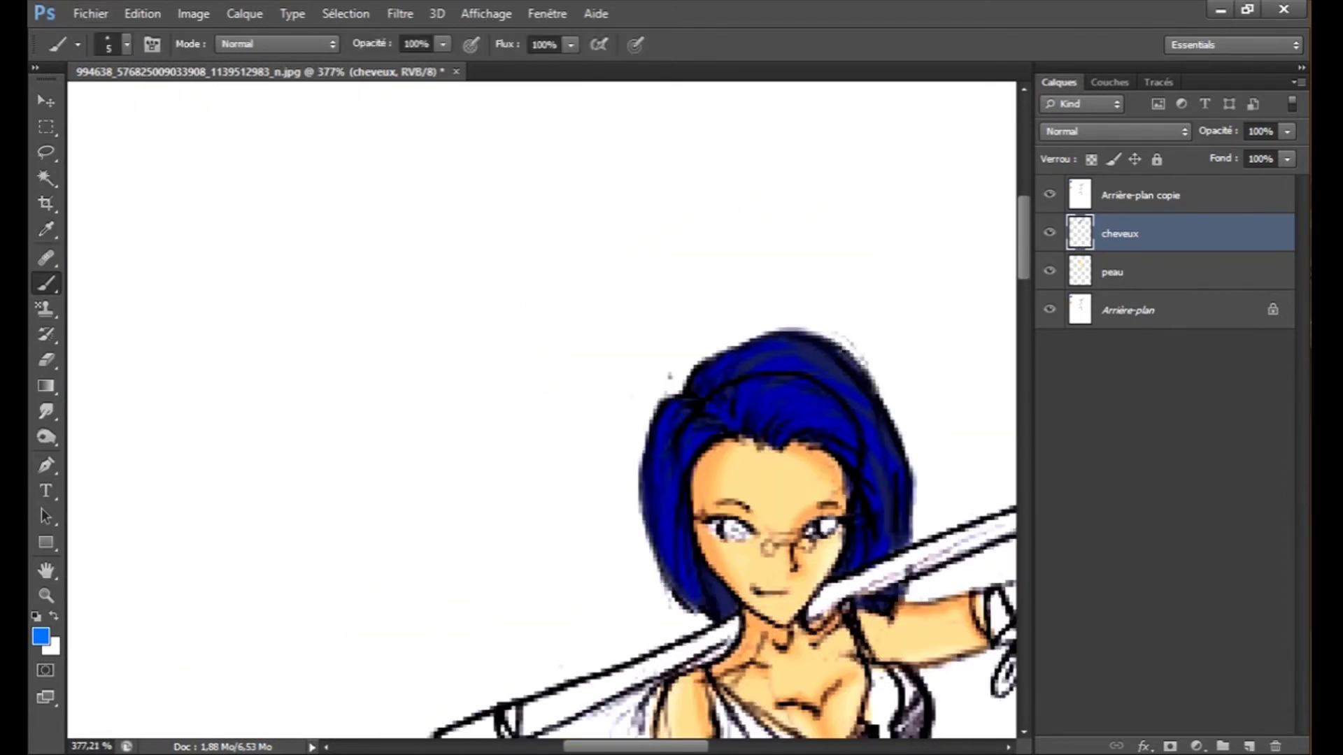
click(127, 44)
drag(60, 107, 64, 107)
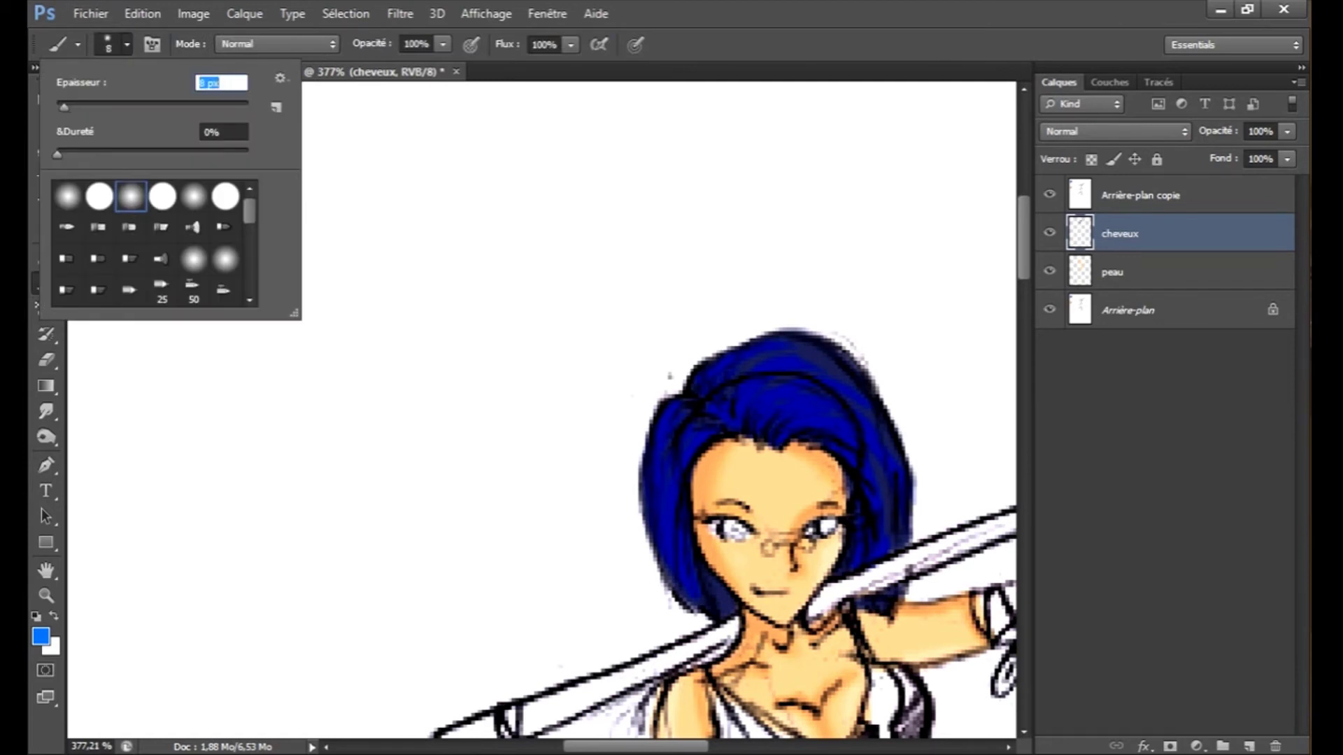
key(Return)
Paint light blue highlight bands across both sides of the hair.
drag(615, 419, 696, 463)
mouse_move(864, 319)
mouse_down()
mouse_move(814, 461)
mouse_move(872, 385)
mouse_up()
scroll(846, 458, up, 2)
scroll(832, 427, up, 2)
scroll(490, 644, down, 2)
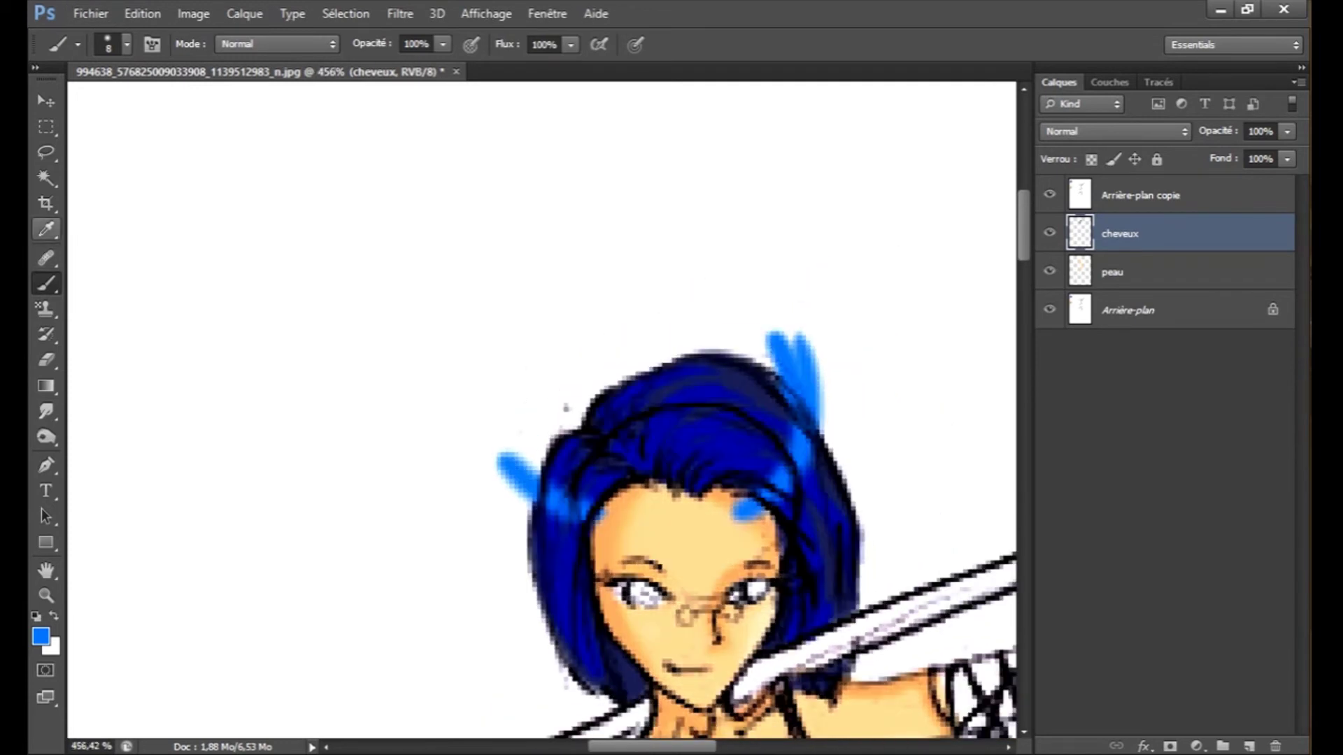
Erase the light blue spilling outside the hair outline and onto the forehead.
drag(499, 456, 533, 502)
drag(801, 334, 816, 428)
drag(737, 514, 784, 557)
drag(603, 511, 592, 535)
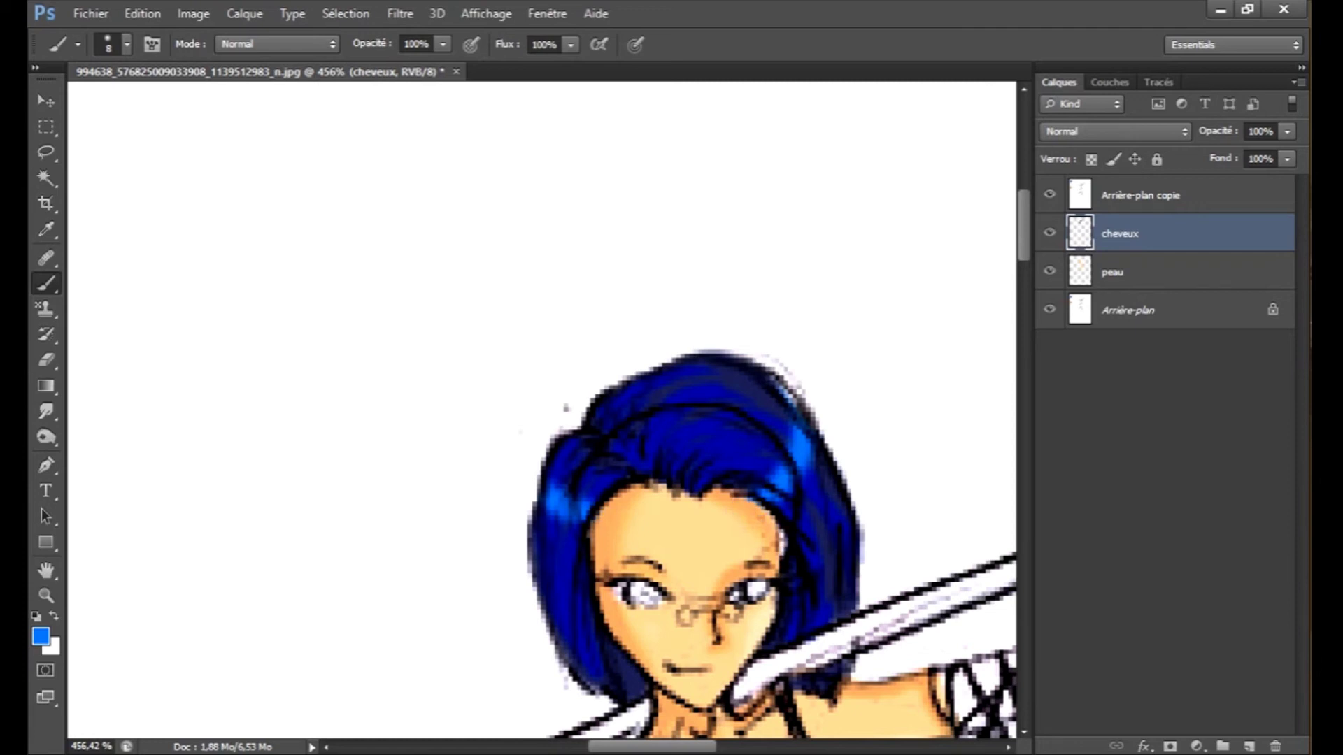
Blend the light blue highlights into the hair with the Smudge tool at size 4 and 30% strength.
click(46, 411)
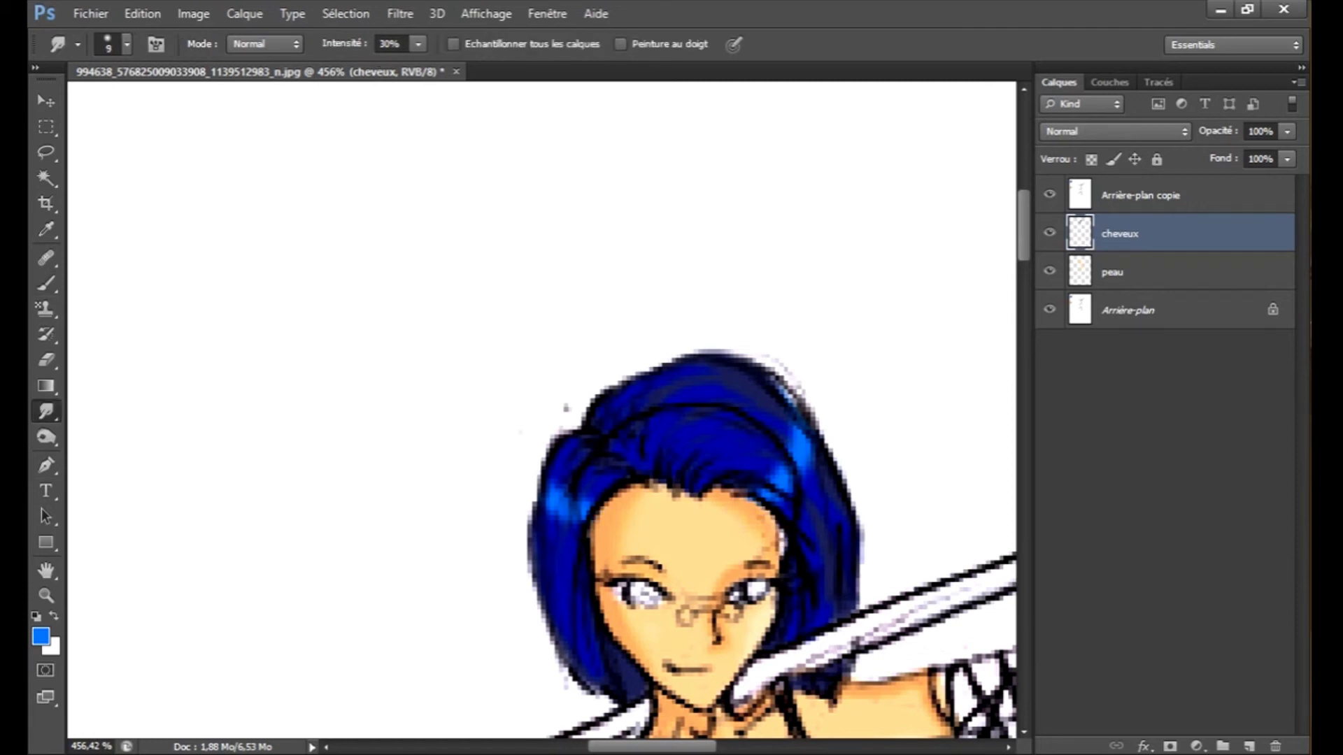
click(108, 43)
key(Return)
drag(779, 478, 764, 461)
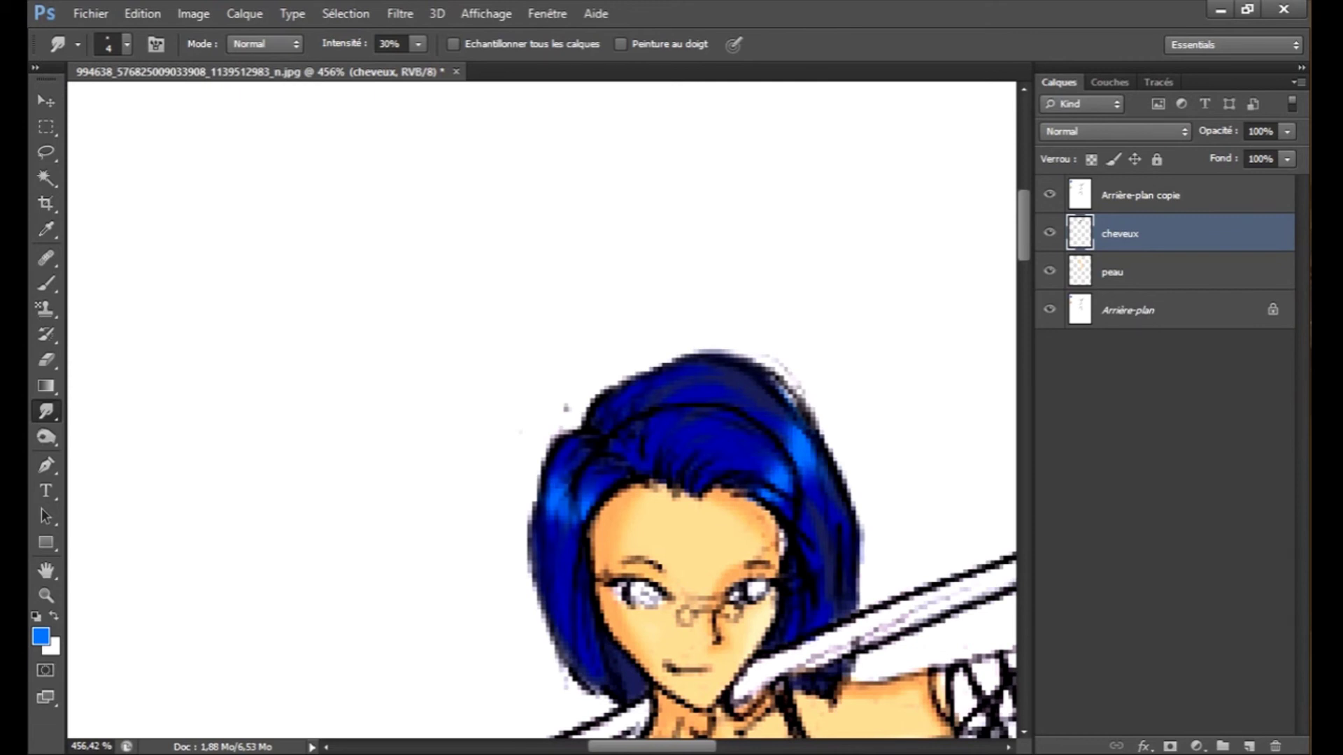
Shift the cheveux layer's colour to a teal blue with a Hue/Saturation adjustment.
scroll(570, 313, down, 7)
click(193, 14)
mouse_move(216, 62)
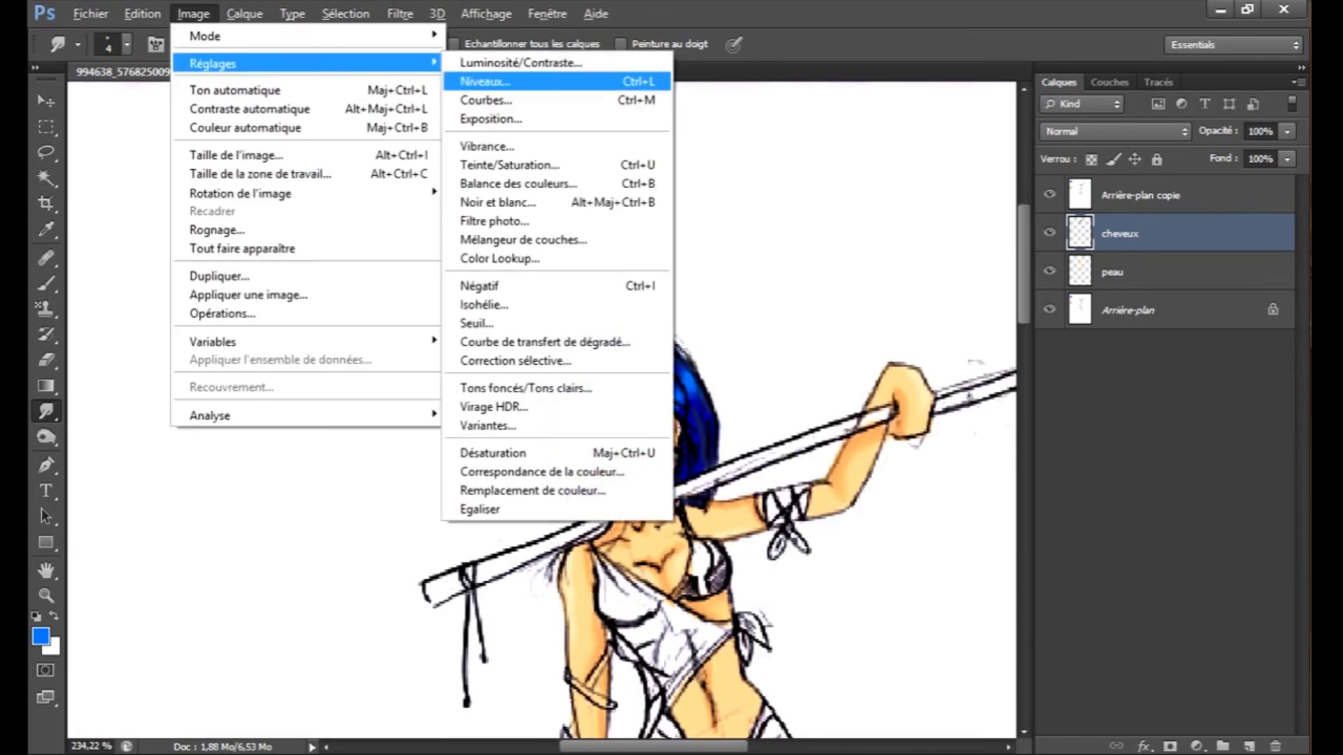
click(509, 163)
drag(997, 327, 957, 327)
drag(997, 375, 935, 375)
Apply a Brightness/Contrast adjustment to the cheveux layer with contrast 100 and brightness -5.
click(193, 14)
mouse_move(217, 61)
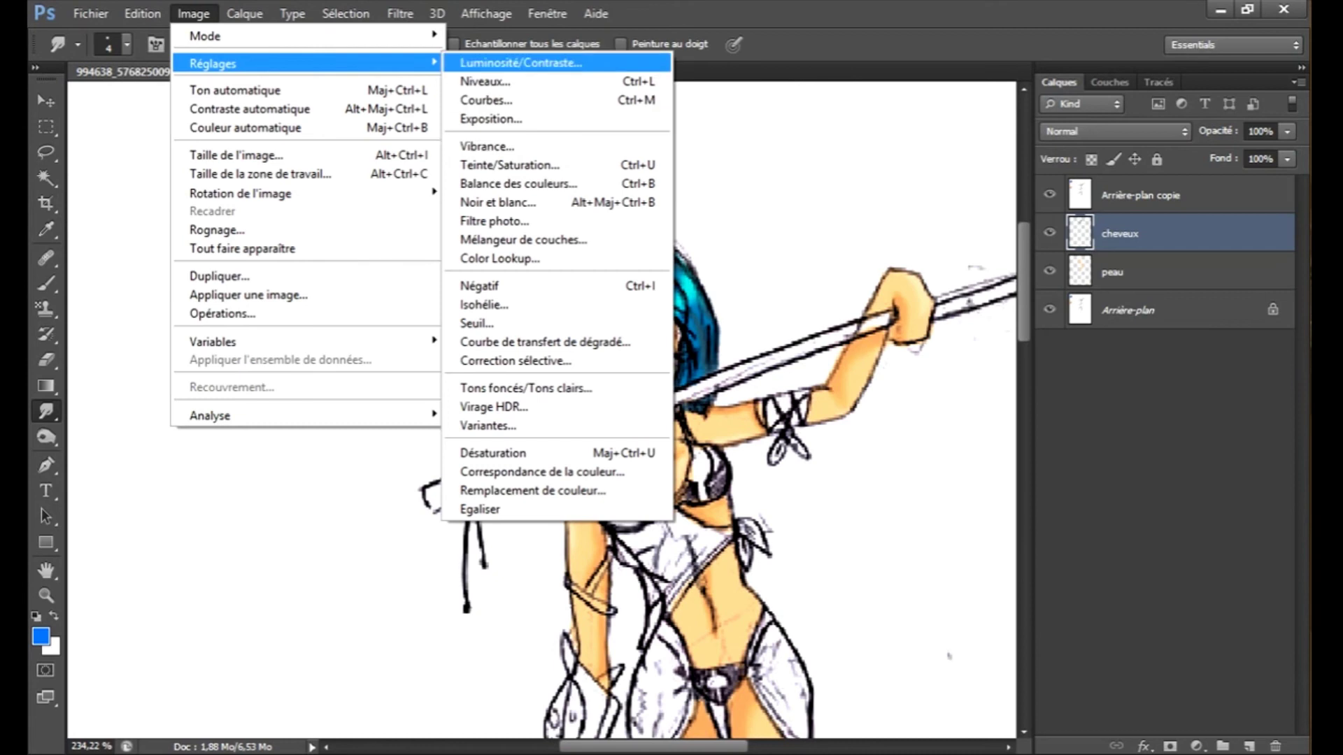
click(517, 61)
mouse_move(885, 331)
mouse_down()
mouse_move(976, 331)
mouse_move(833, 330)
mouse_move(865, 330)
mouse_up()
drag(886, 376, 983, 376)
drag(865, 330, 883, 331)
text(-28)
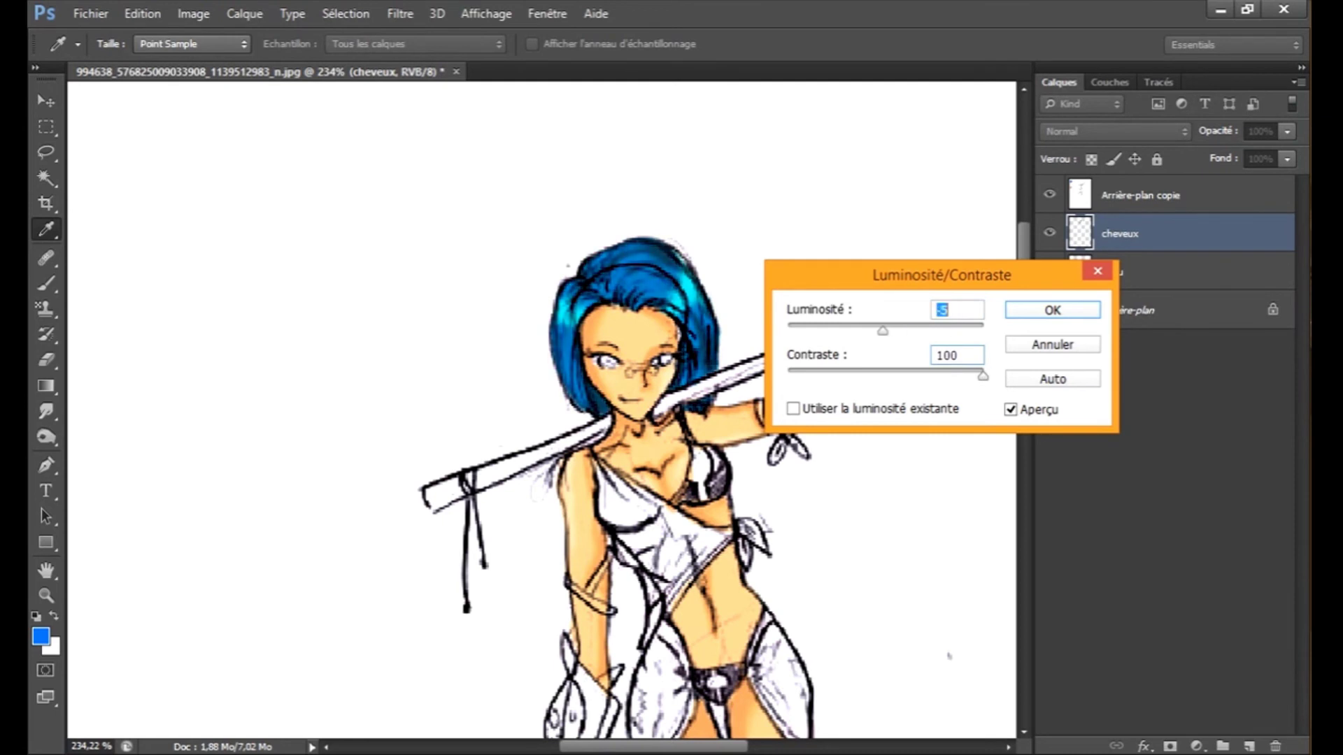